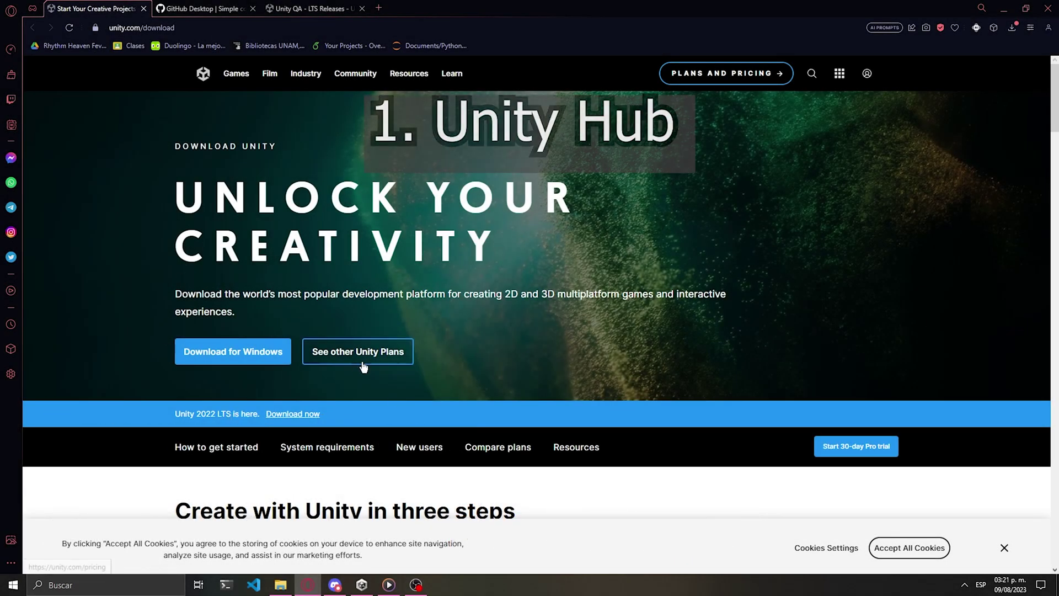
- Download the Unity Hub installer for Windows and save UnityHubSetup in the Descargas folder
{"action": "left_click", "coordinate": [282, 353]}
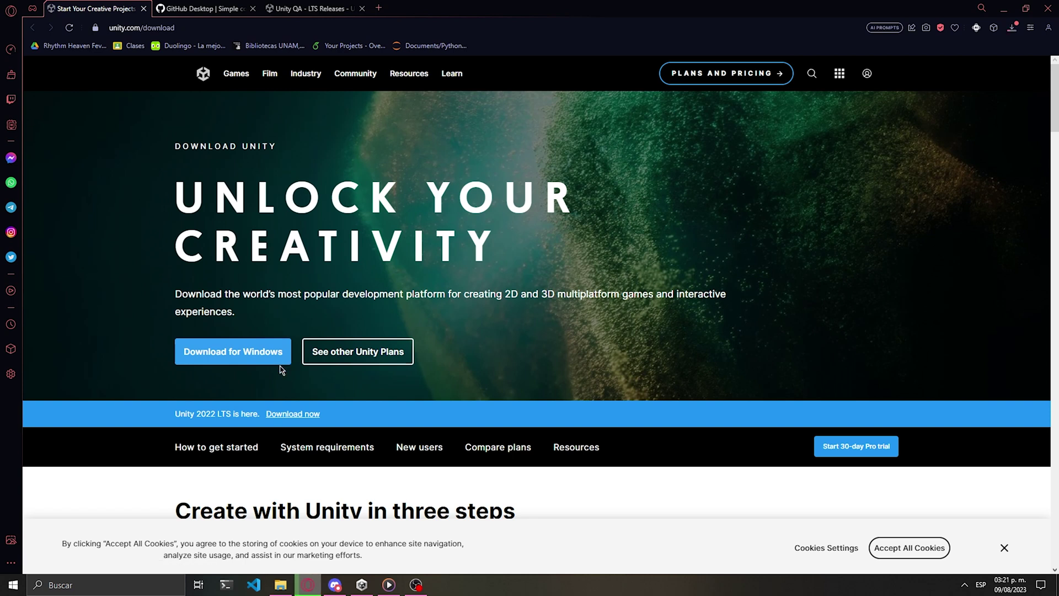
{"action": "scroll", "coordinate": [281, 342], "scroll_direction": "up", "scroll_amount": 5}
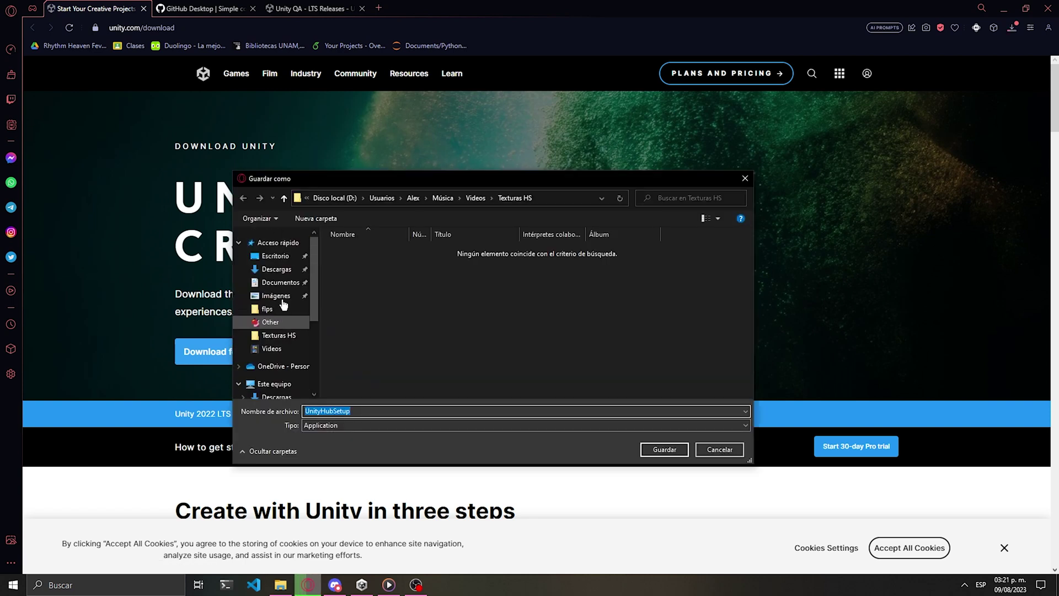
{"action": "left_click", "coordinate": [271, 269]}
{"action": "left_click", "coordinate": [651, 443]}
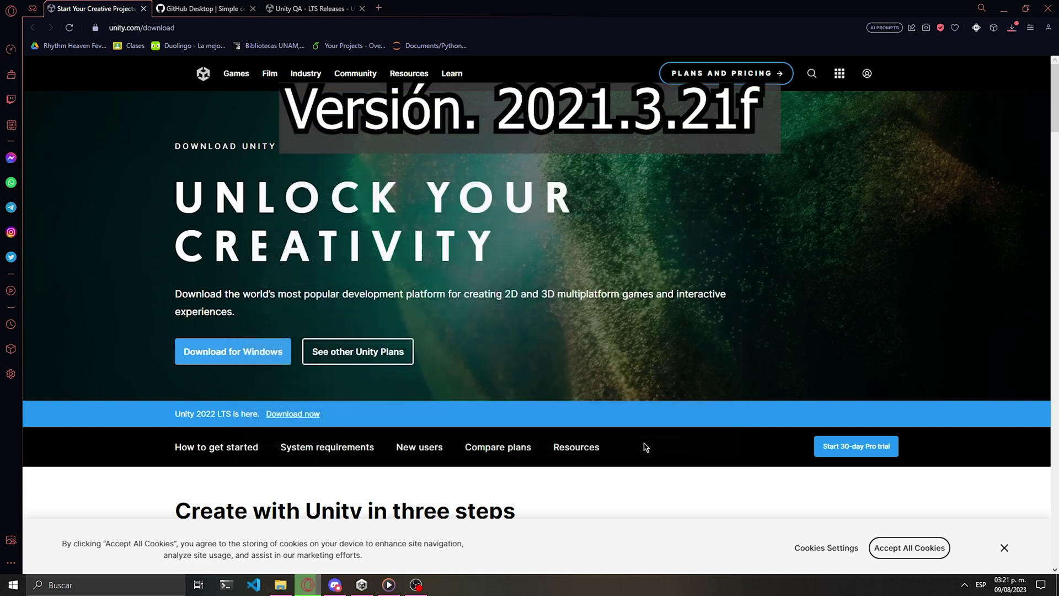
- Download the Unity 2021.3.21f1 editor installer, and save the 64-bit GitHub Desktop installer for Windows in the Descargas folder
{"action": "left_click", "coordinate": [311, 8]}
{"action": "left_click_drag", "start_coordinate": [397, 200], "coordinate": [269, 121]}
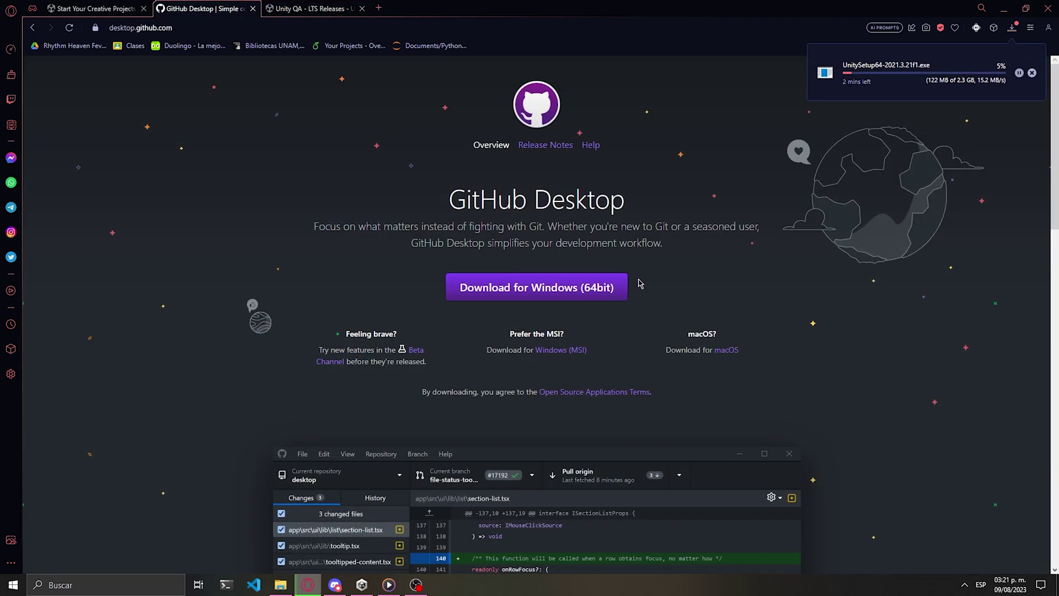
{"action": "left_click", "coordinate": [584, 295]}
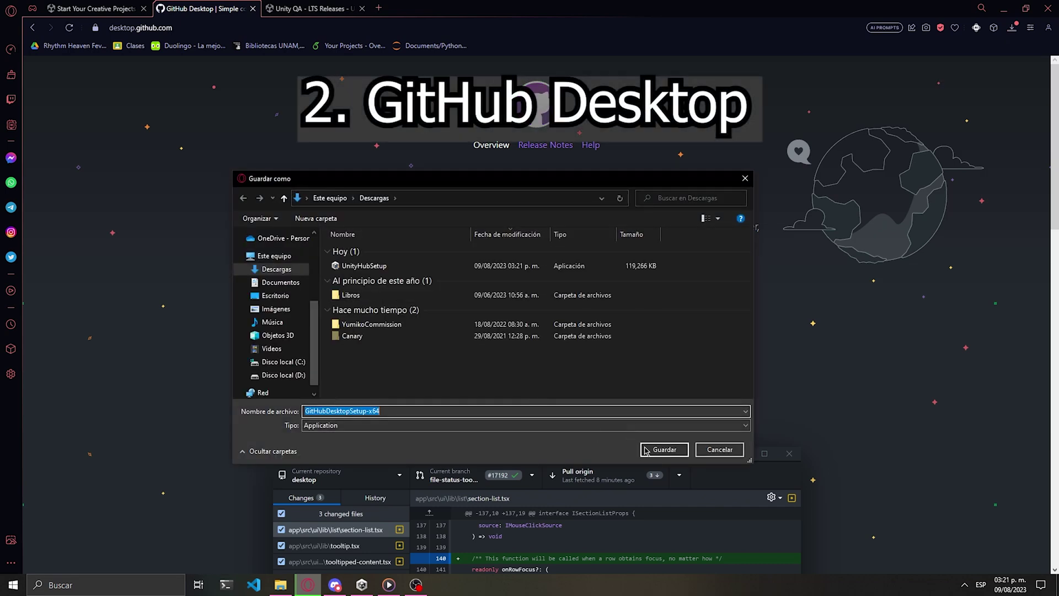
{"action": "left_click", "coordinate": [645, 451]}
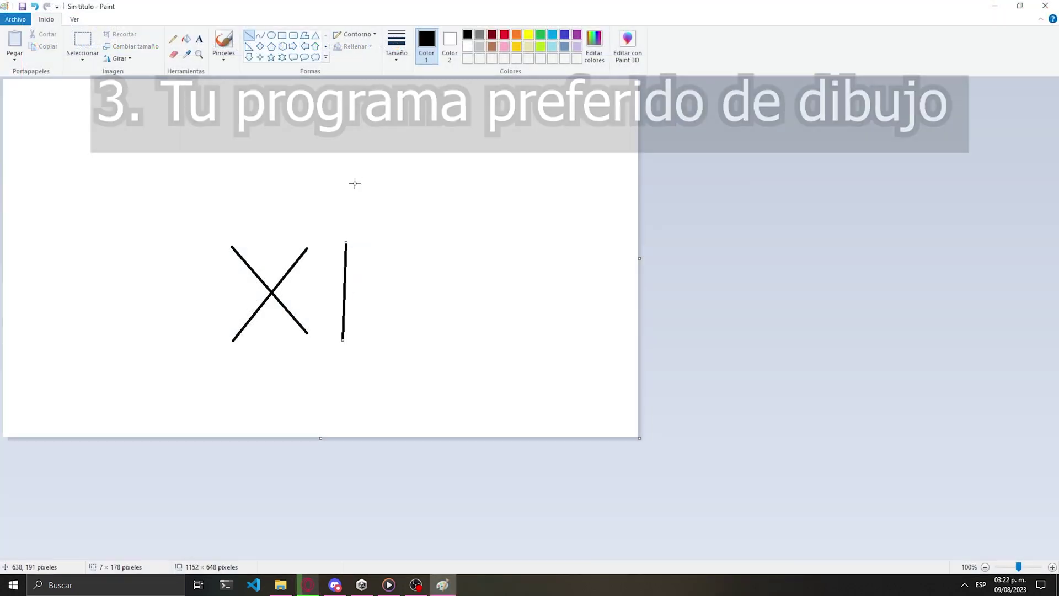
- In Paint, draw a black vertical line about 178 px tall beside the X on the canvas
{"action": "key", "text": "alt+h"}
{"action": "key", "text": "b"}
{"action": "mouse_move", "coordinate": [345, 242]}
{"action": "left_mouse_down"}
{"action": "mouse_move", "coordinate": [391, 286]}
{"action": "mouse_move", "coordinate": [372, 331]}
{"action": "mouse_move", "coordinate": [343, 339]}
{"action": "left_mouse_up"}
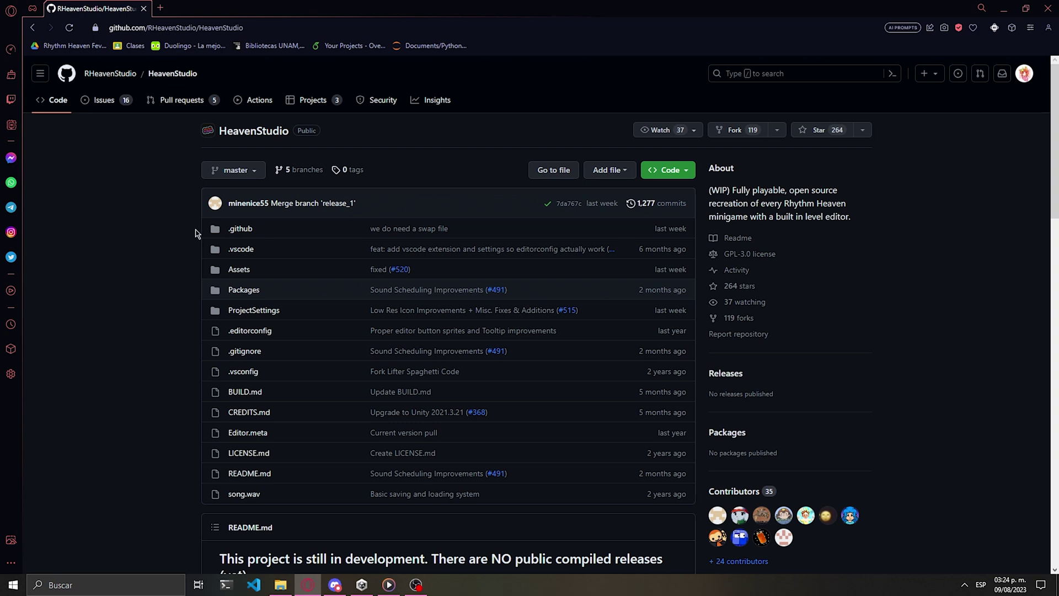
- Start a fork of the RHeavenStudio/HeavenStudio repository on GitHub and open the account's own HeavenStudio fork
{"action": "left_click", "coordinate": [738, 132]}
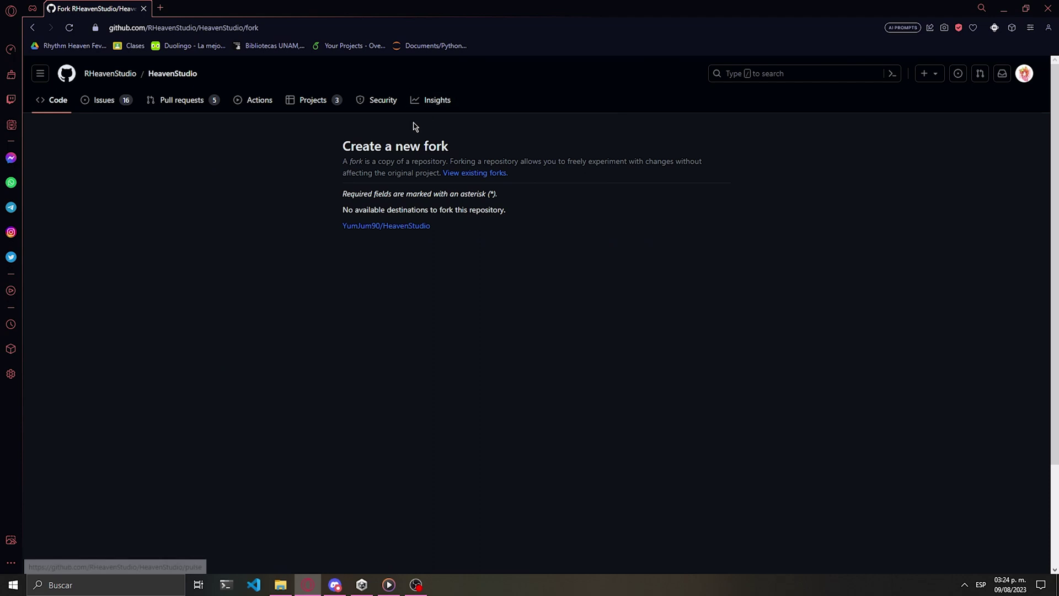
{"action": "left_click_drag", "start_coordinate": [363, 146], "coordinate": [538, 153]}
{"action": "left_click", "coordinate": [538, 154]}
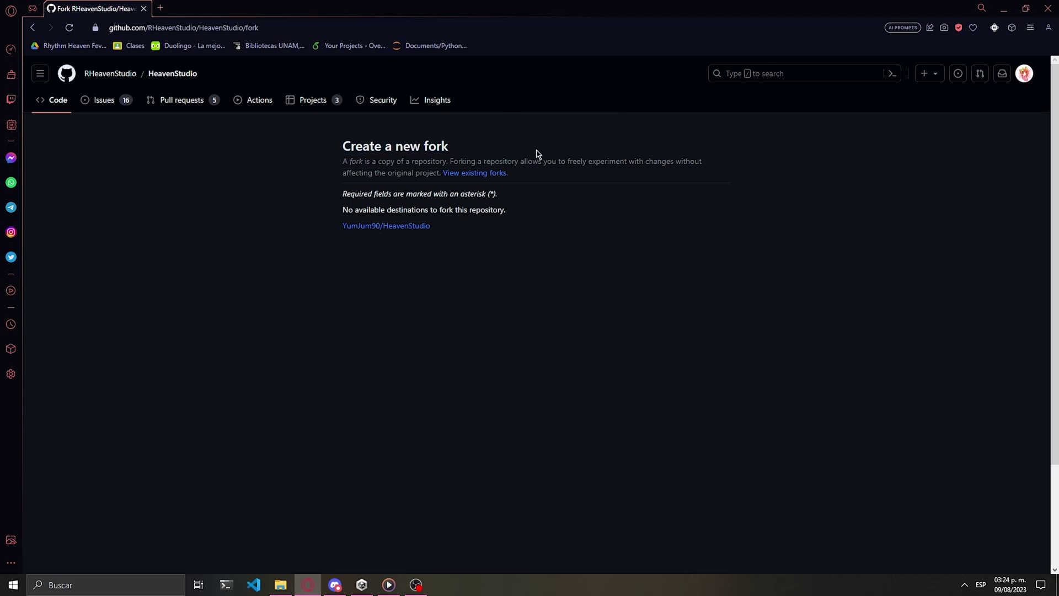
{"action": "left_click", "coordinate": [422, 227]}
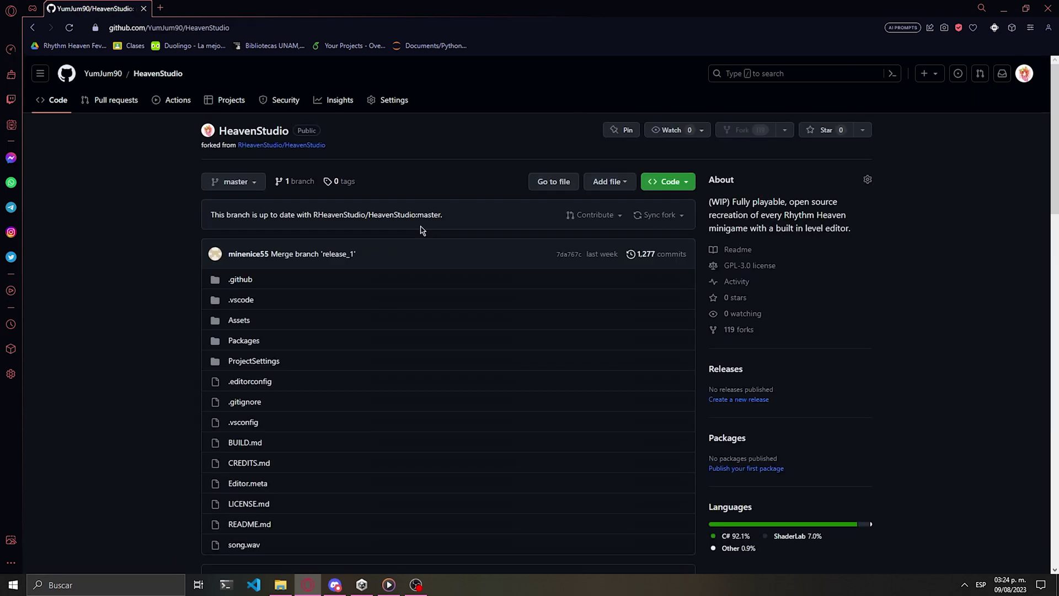
{"action": "left_click_drag", "start_coordinate": [123, 132], "coordinate": [493, 284]}
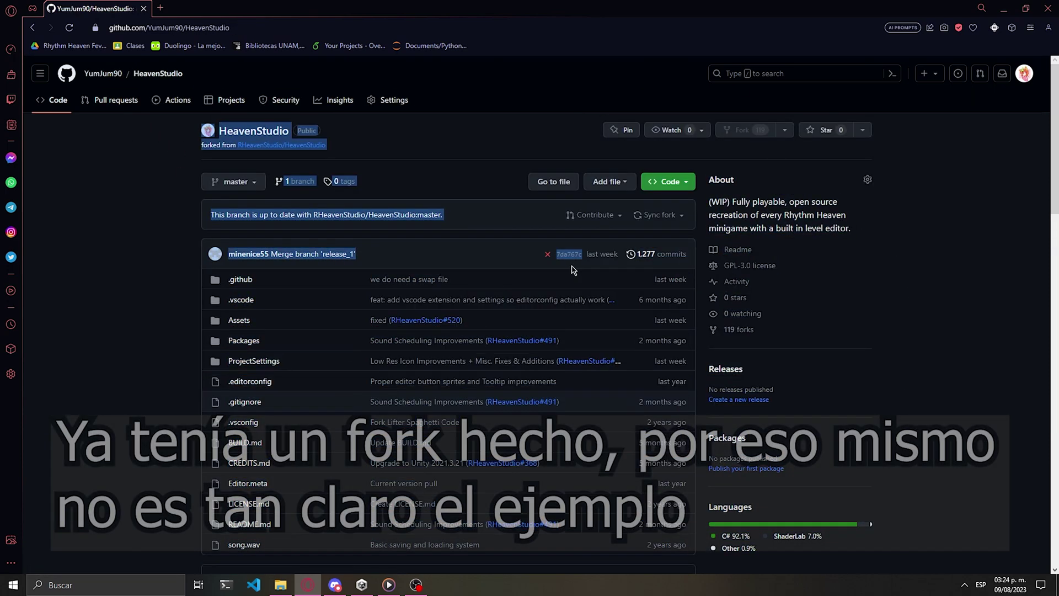
{"action": "left_click", "coordinate": [957, 281]}
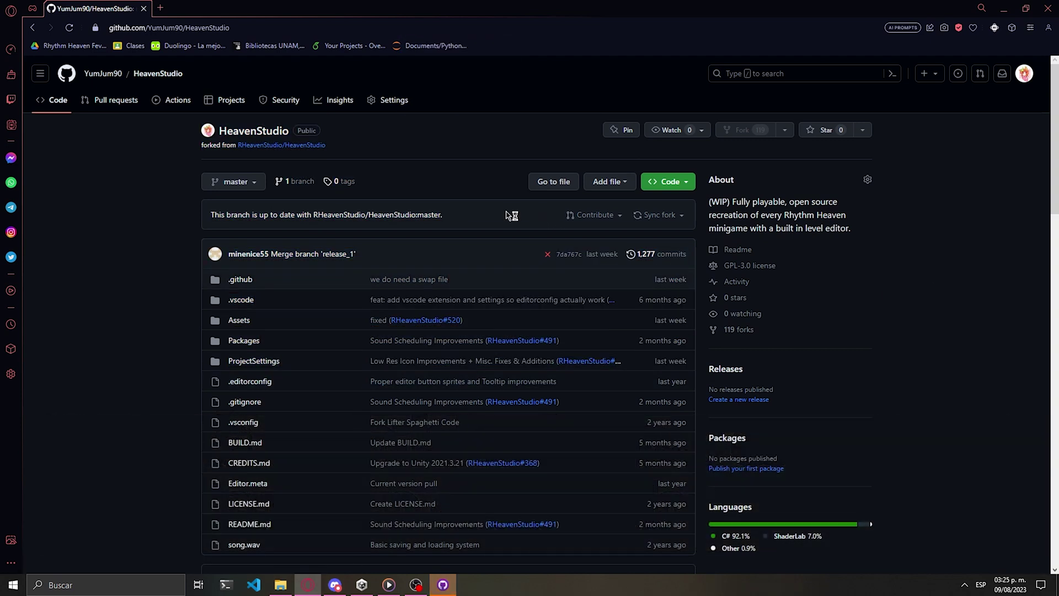
- Switch to GitHub Desktop and clone the HeavenStudio fork into the local Documents\GitHub\HeavenStudio folder
{"action": "left_click", "coordinate": [445, 588]}
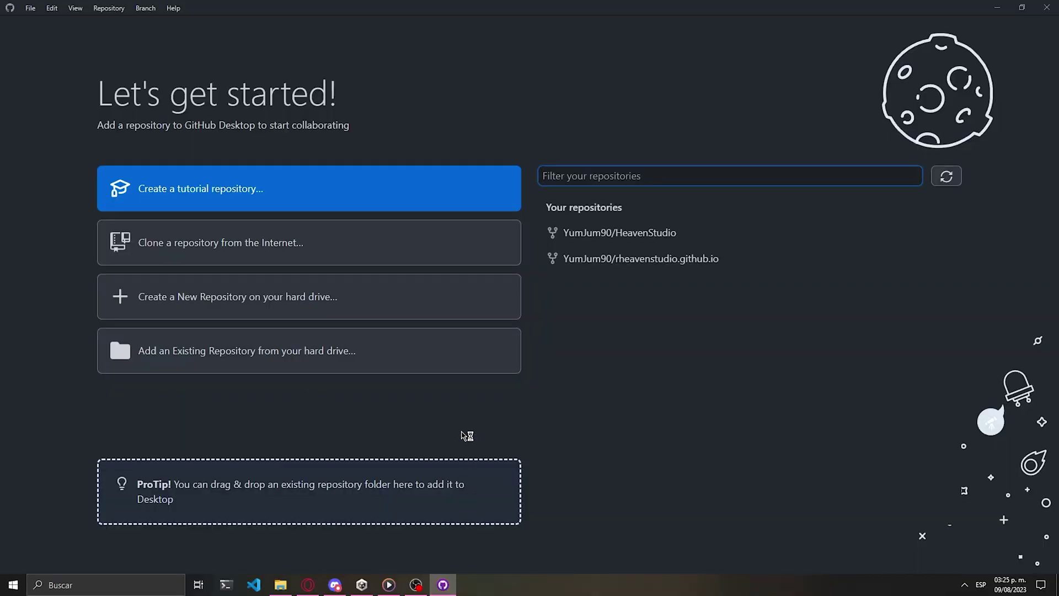
{"action": "left_click", "coordinate": [580, 157]}
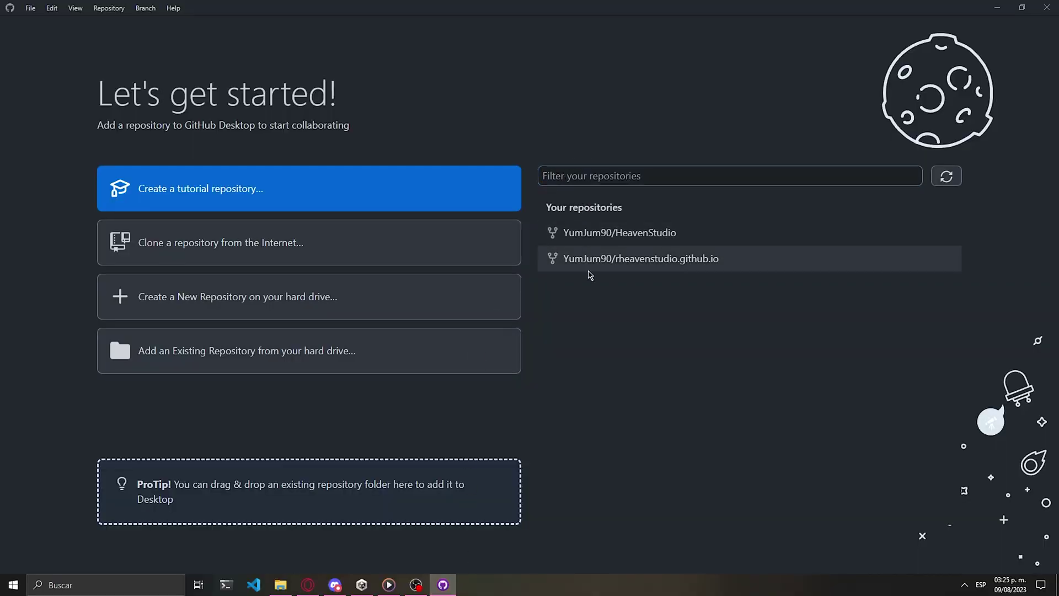
{"action": "left_click", "coordinate": [600, 237]}
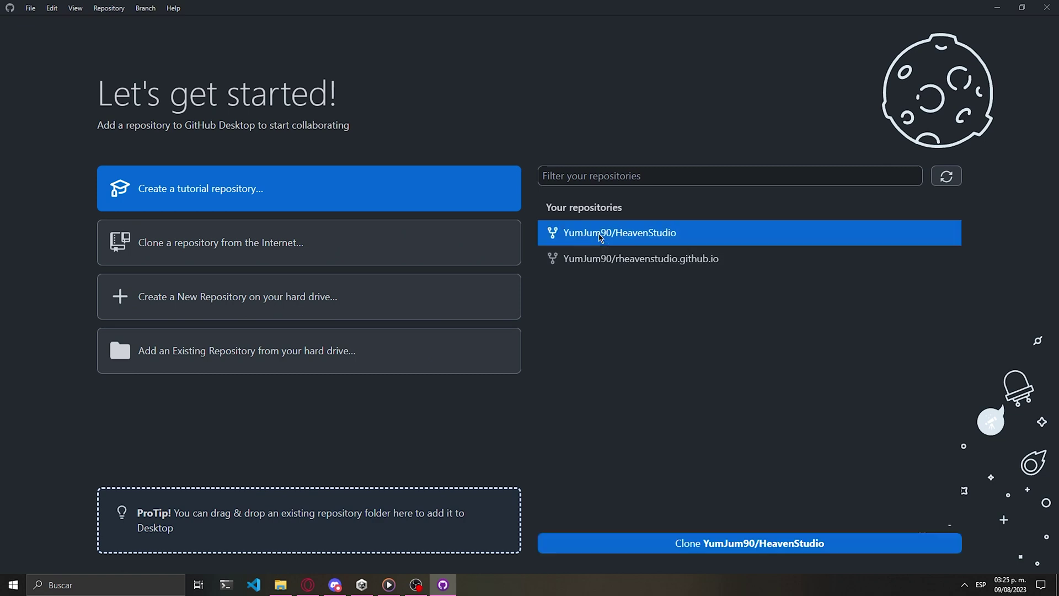
{"action": "left_click", "coordinate": [677, 550]}
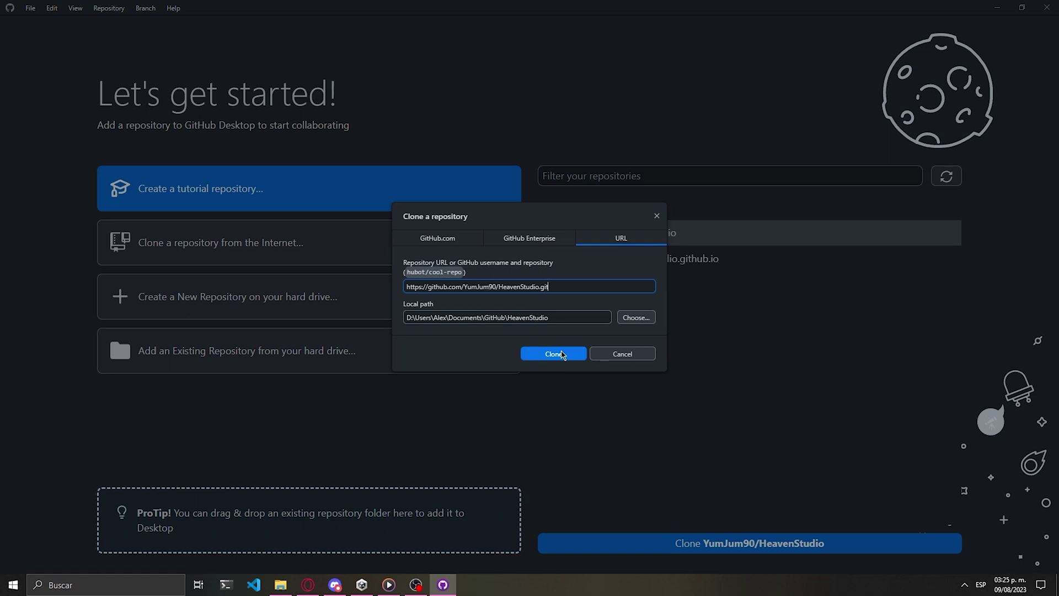
{"action": "left_click", "coordinate": [554, 353]}
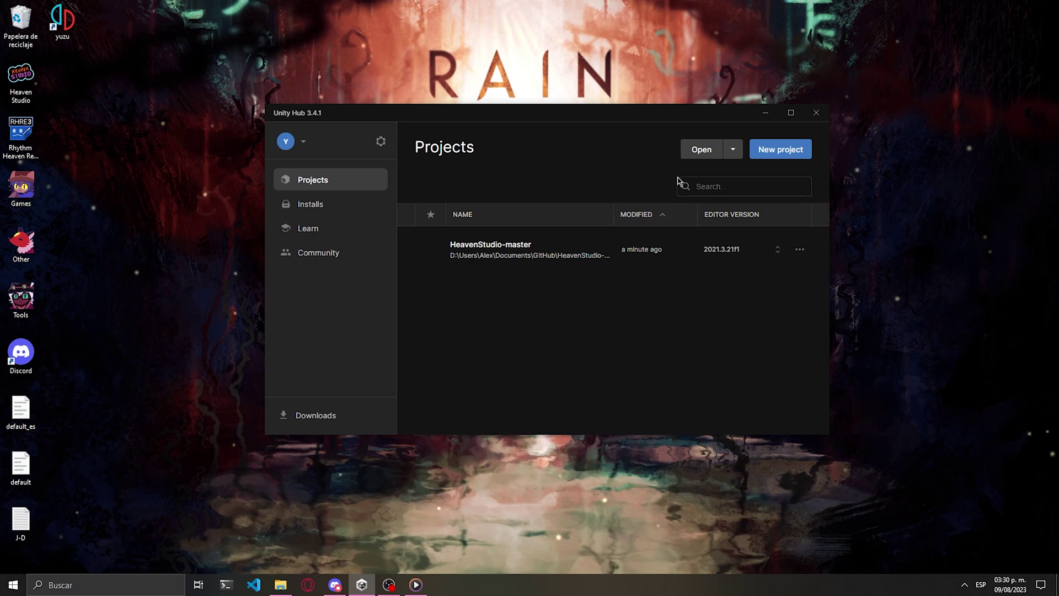
- Open the cloned HeavenStudio folder from Documents\GitHub on drive D: as a Unity Hub project and maximize its editor window
{"action": "left_click", "coordinate": [704, 156]}
{"action": "scroll", "coordinate": [327, 312], "scroll_direction": "down", "scroll_amount": 5}
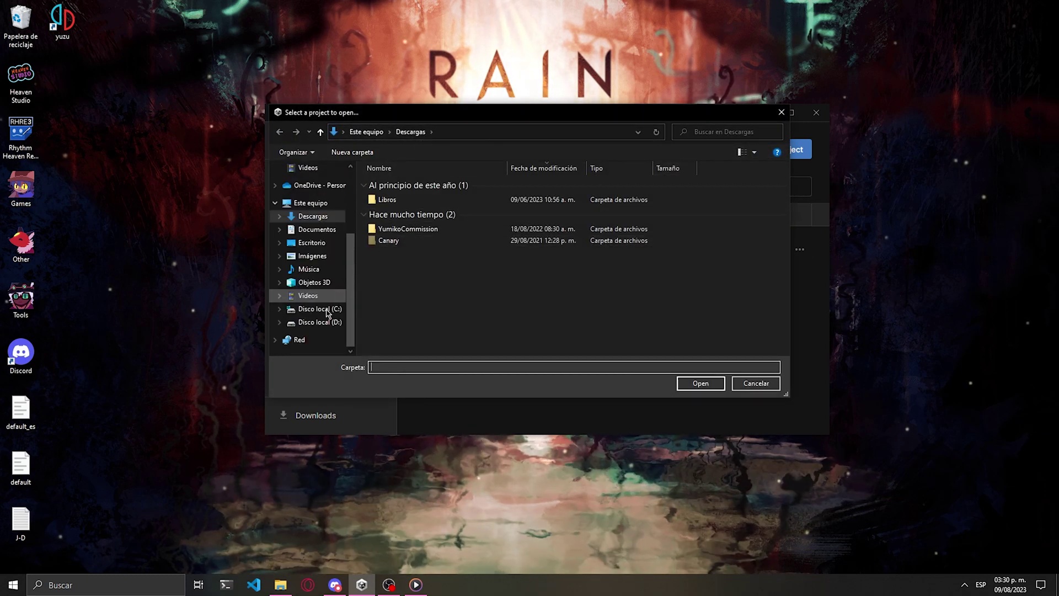
{"action": "left_click", "coordinate": [320, 322]}
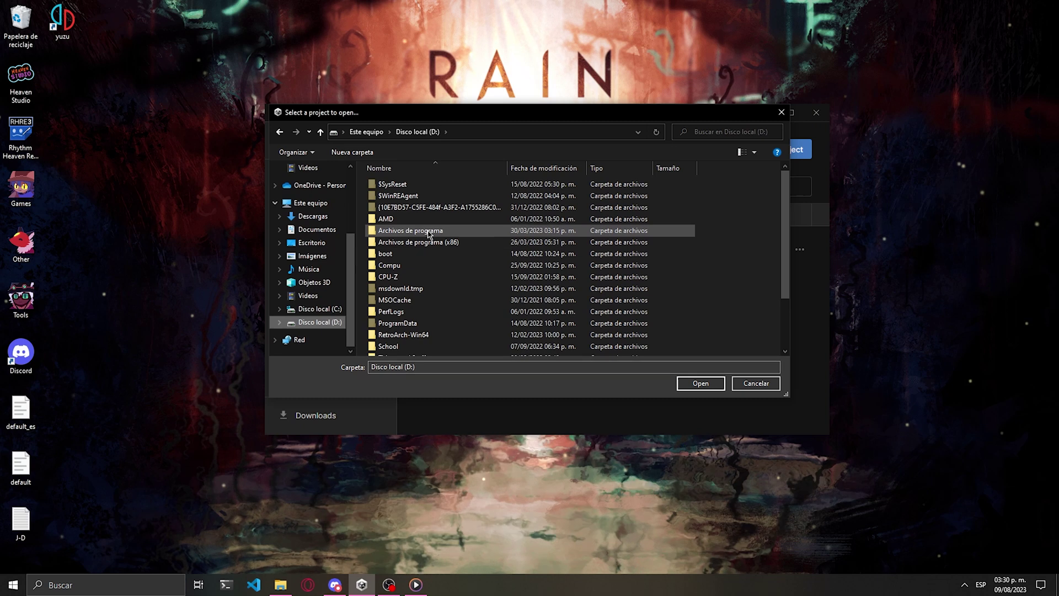
{"action": "scroll", "coordinate": [417, 314], "scroll_direction": "down", "scroll_amount": 3}
{"action": "double_click", "coordinate": [413, 304]}
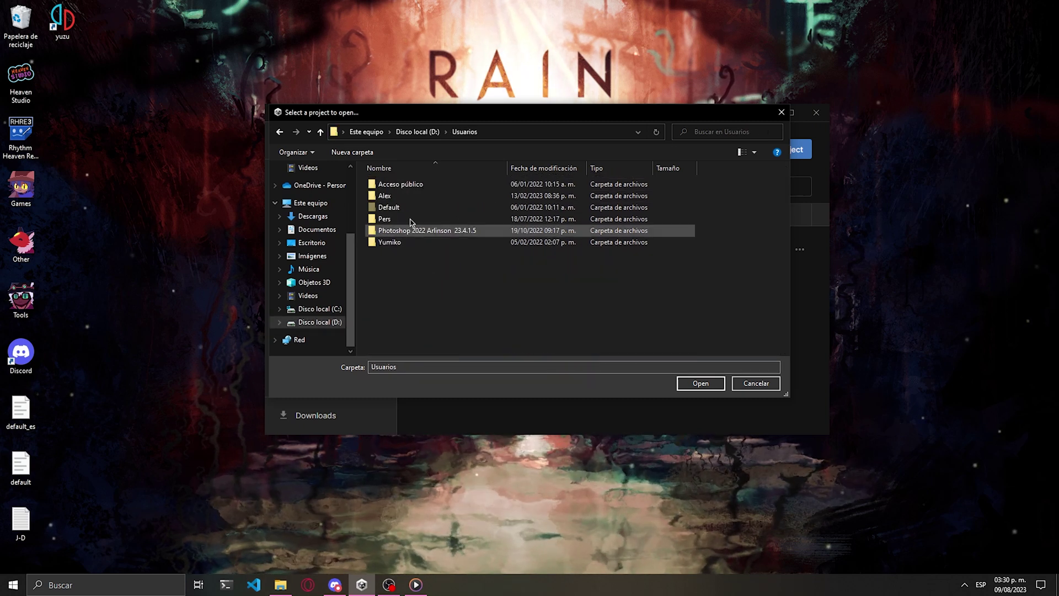
{"action": "double_click", "coordinate": [411, 195]}
{"action": "scroll", "coordinate": [427, 242], "scroll_direction": "down", "scroll_amount": 3}
{"action": "double_click", "coordinate": [429, 245]}
{"action": "double_click", "coordinate": [433, 263]}
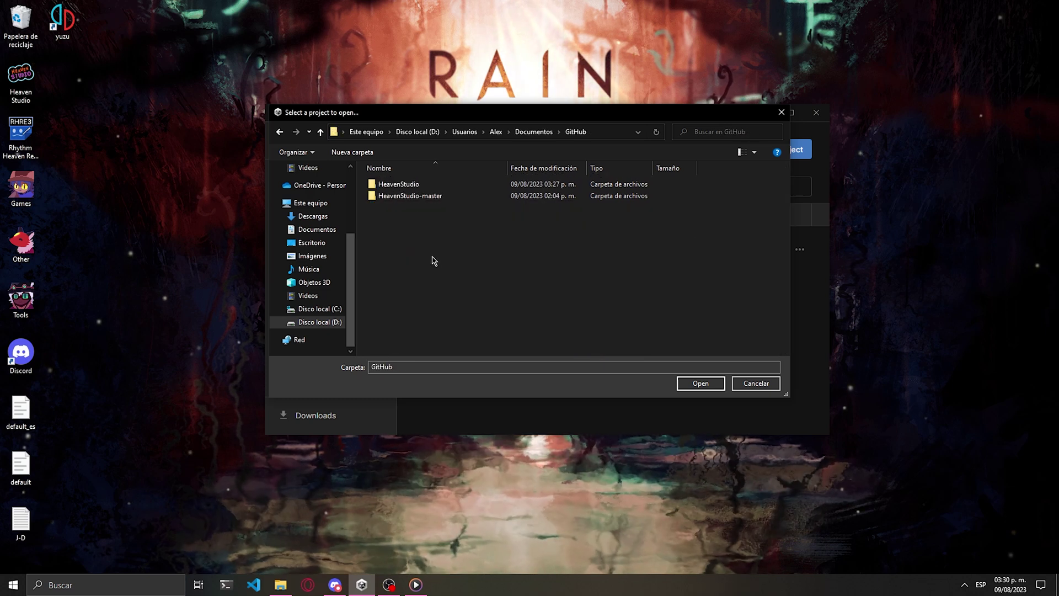
{"action": "double_click", "coordinate": [432, 184]}
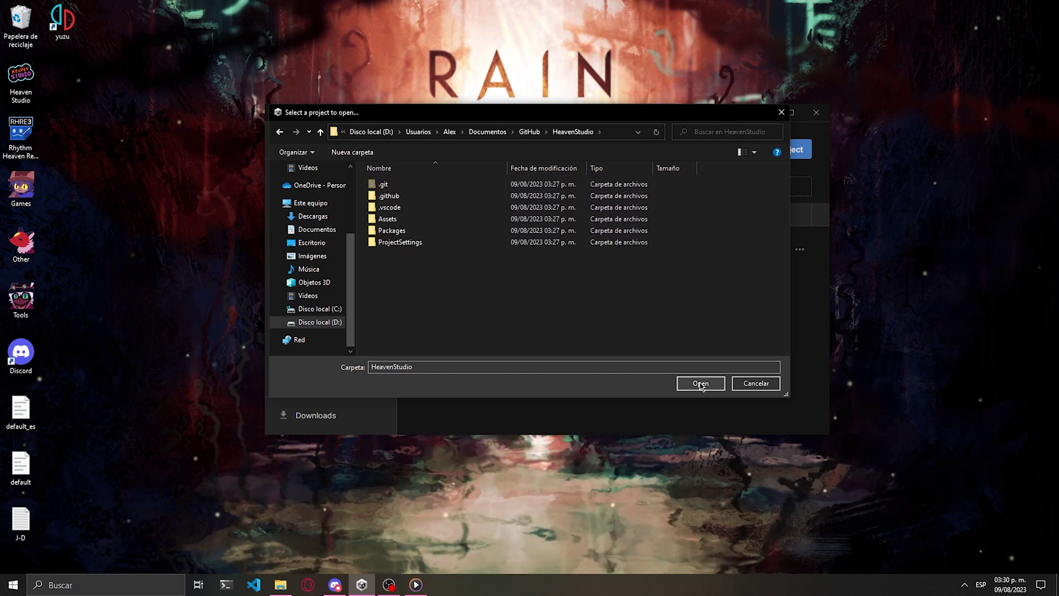
{"action": "left_click", "coordinate": [700, 384]}
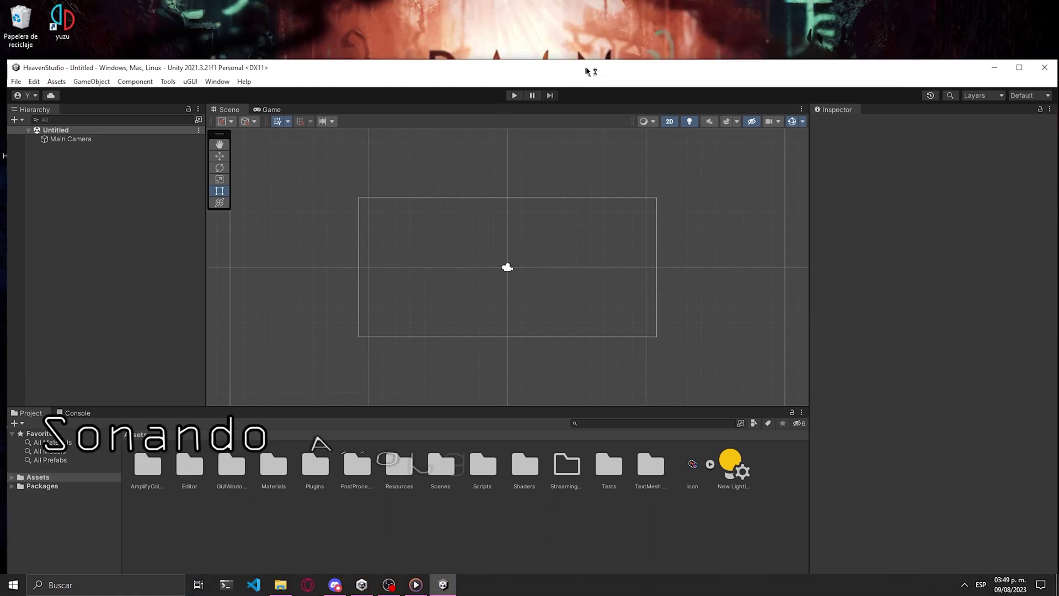
{"action": "double_click", "coordinate": [585, 67]}
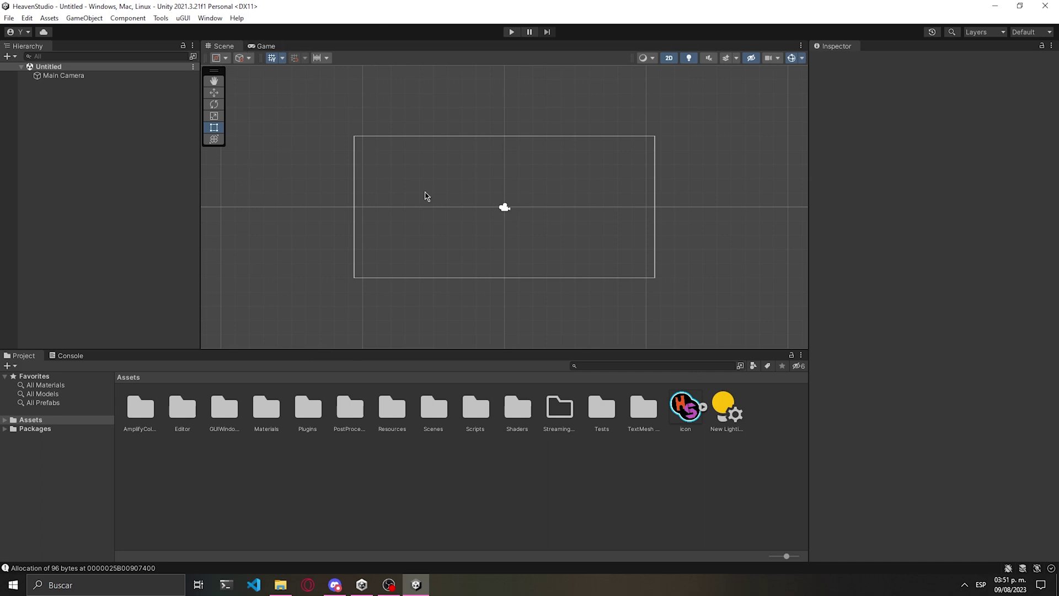
- Browse the project assets to the Resources/Sprites/Games/AirRally folder
{"action": "double_click", "coordinate": [391, 408]}
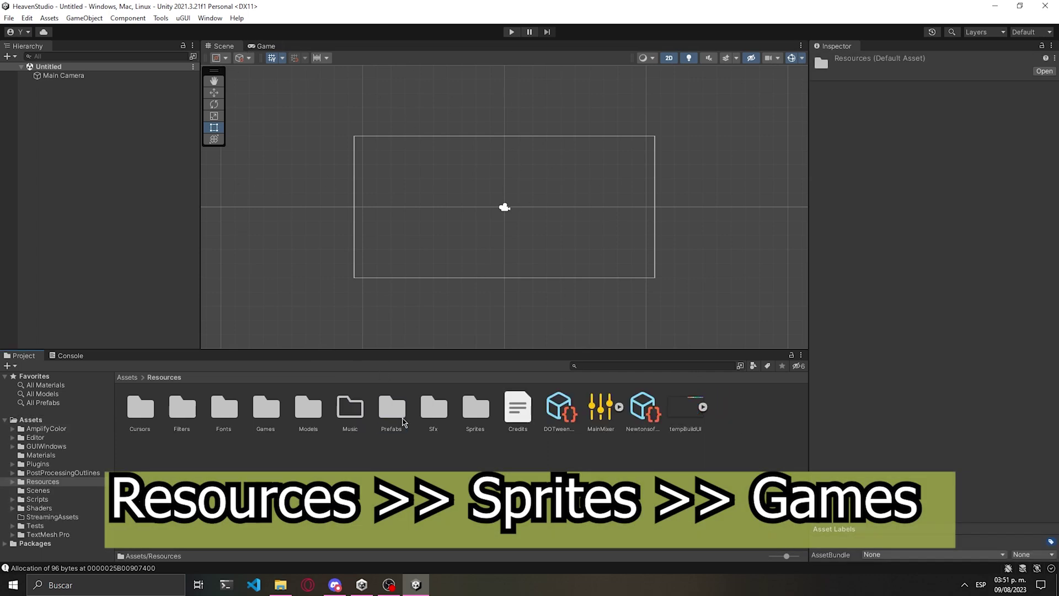
{"action": "double_click", "coordinate": [488, 411]}
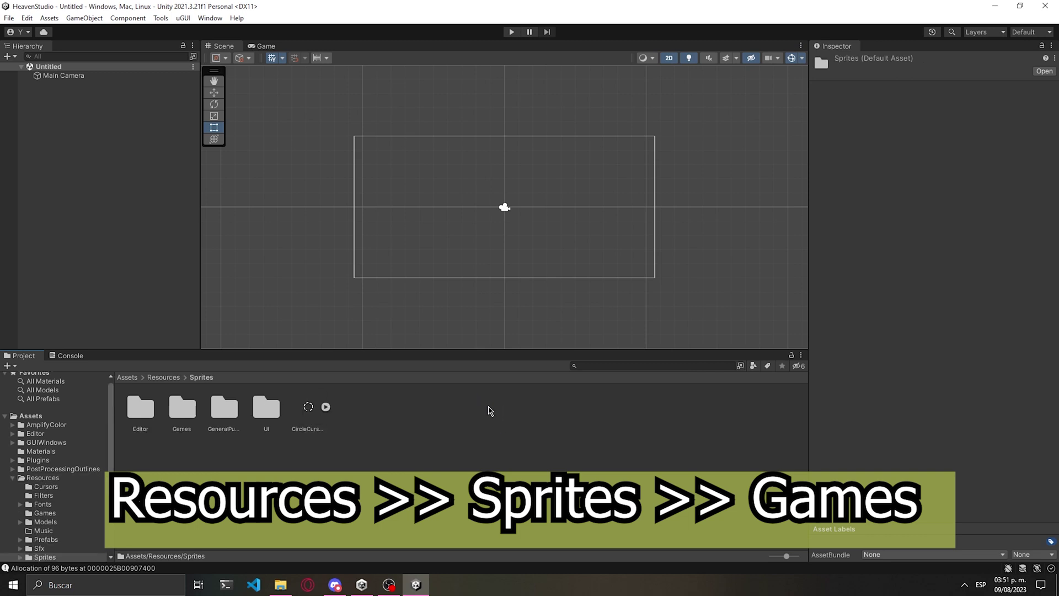
{"action": "double_click", "coordinate": [182, 408]}
{"action": "scroll", "coordinate": [332, 454], "scroll_direction": "down", "scroll_amount": 2}
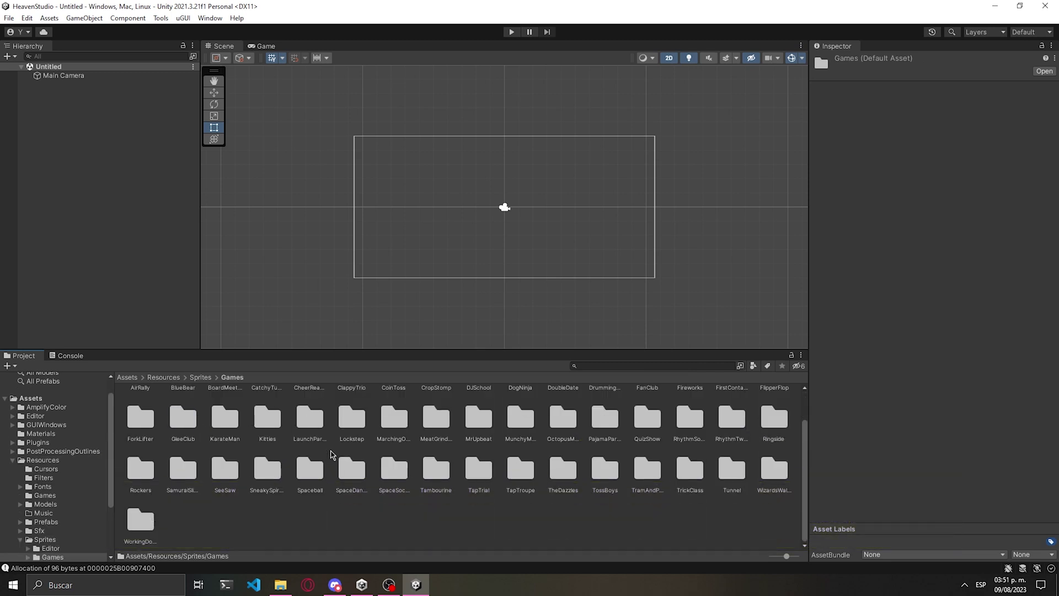
{"action": "scroll", "coordinate": [332, 454], "scroll_direction": "up", "scroll_amount": 2}
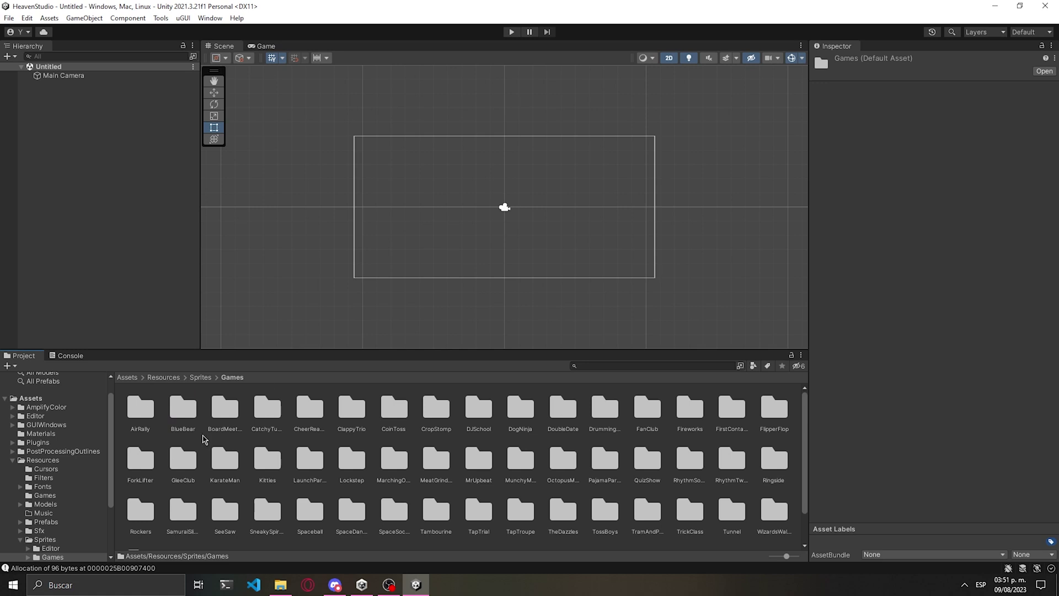
{"action": "double_click", "coordinate": [138, 406]}
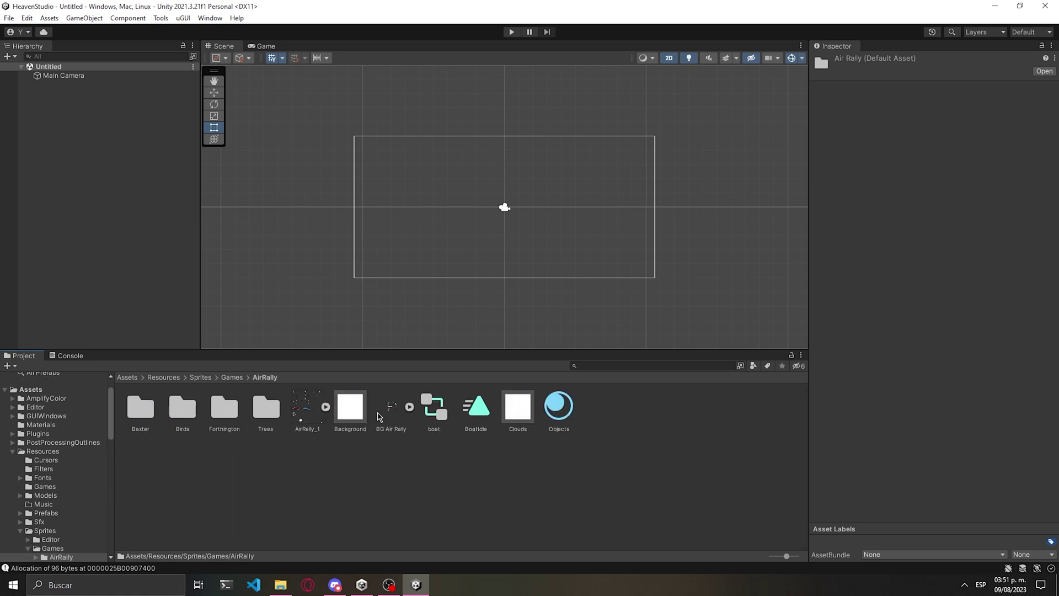
- Show the AirRally_1 sprite sheet in File Explorer and open its PNG file in PaintTool SAI
{"action": "right_click", "coordinate": [294, 421]}
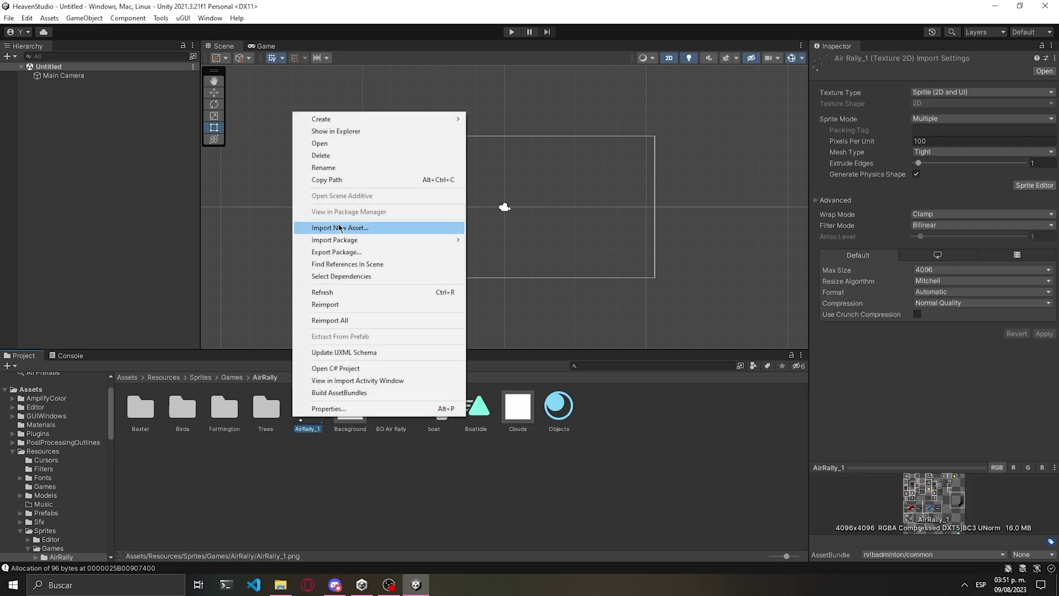
{"action": "left_click", "coordinate": [362, 134]}
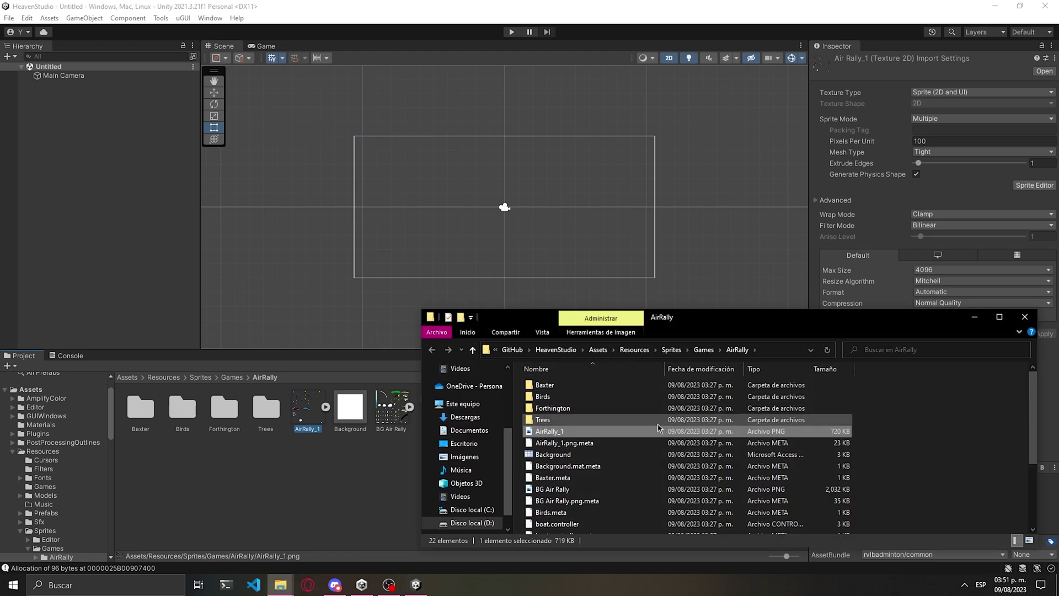
{"action": "left_click_drag", "start_coordinate": [872, 431], "coordinate": [563, 439]}
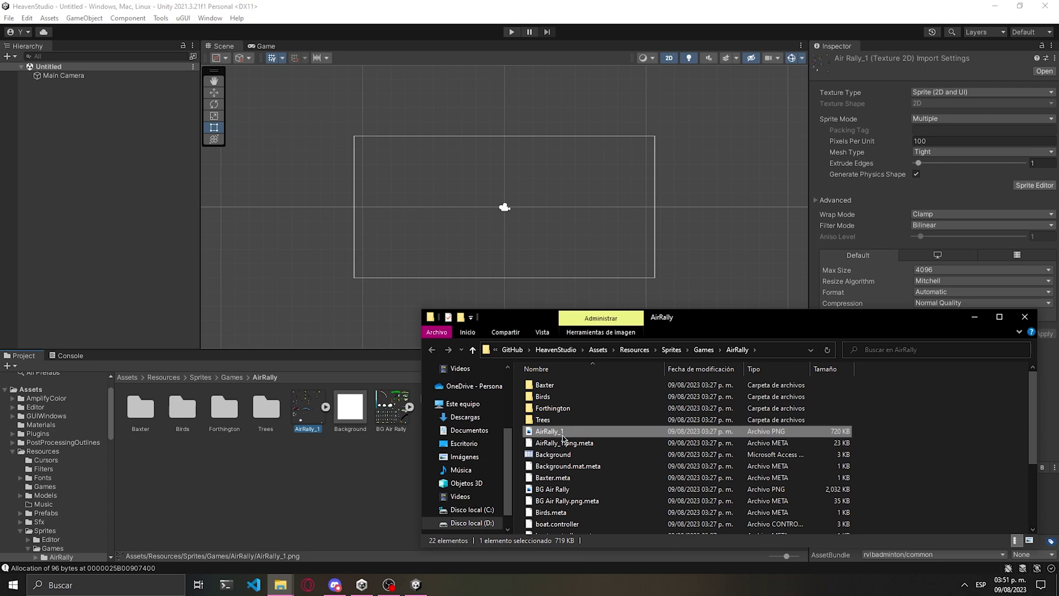
{"action": "double_click", "coordinate": [552, 431]}
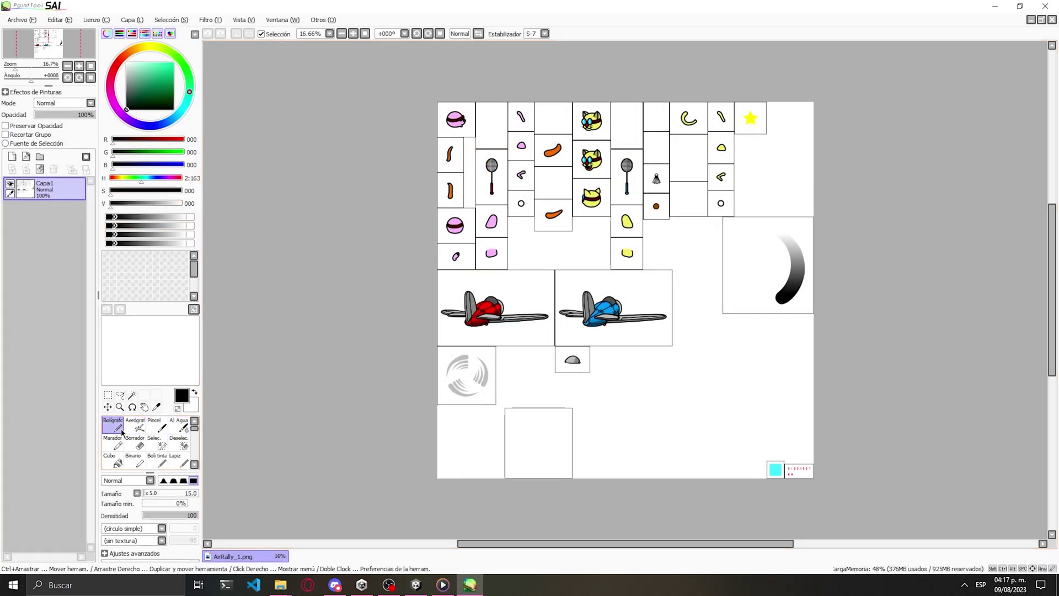
- Draw a freehand black pen stroke across the empty area above the blue plane on the sprite sheet
{"action": "scroll", "coordinate": [601, 317], "scroll_direction": "up", "scroll_amount": 4}
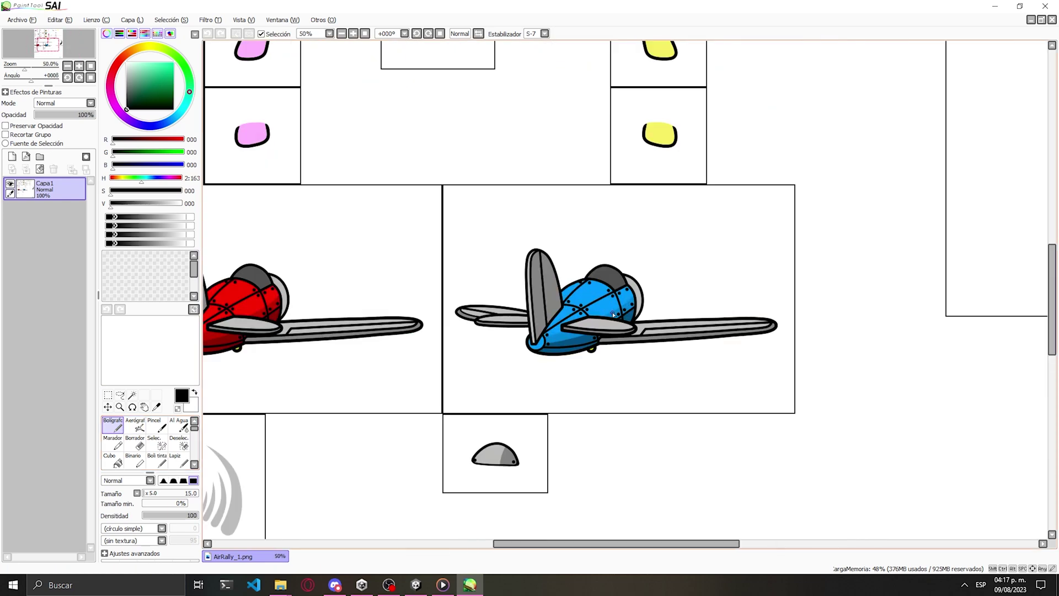
{"action": "mouse_move", "coordinate": [453, 191]}
{"action": "left_mouse_down"}
{"action": "mouse_move", "coordinate": [636, 265]}
{"action": "mouse_move", "coordinate": [788, 267]}
{"action": "left_mouse_up"}
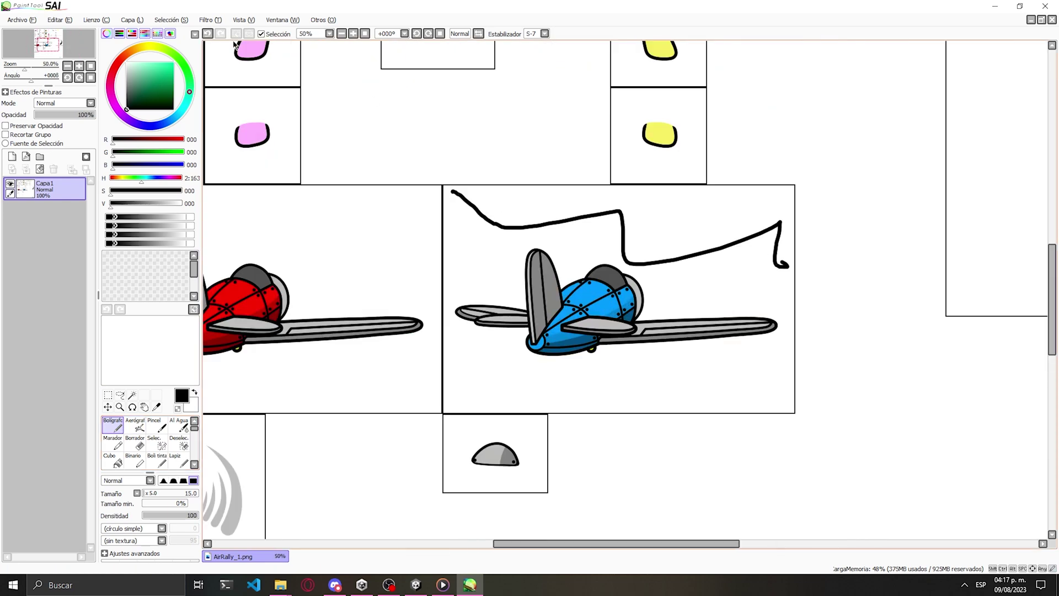
- Undo the black pen stroke above the blue plane on the sprite sheet
{"action": "left_click", "coordinate": [208, 33]}
{"action": "scroll", "coordinate": [496, 276], "scroll_direction": "down", "scroll_amount": 2}
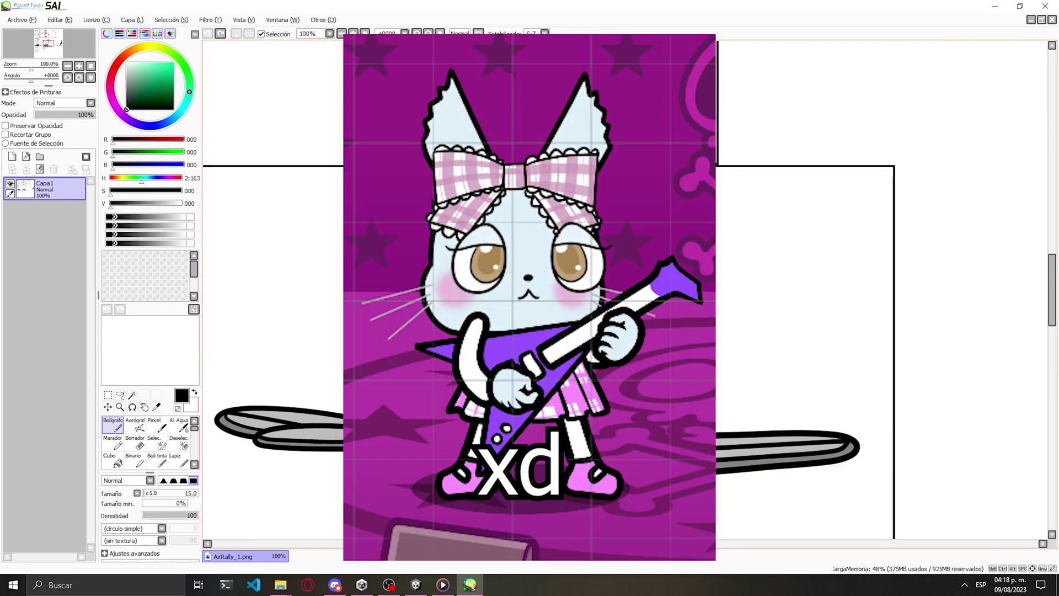
{"action": "scroll", "coordinate": [632, 98], "scroll_direction": "up", "scroll_amount": 3}
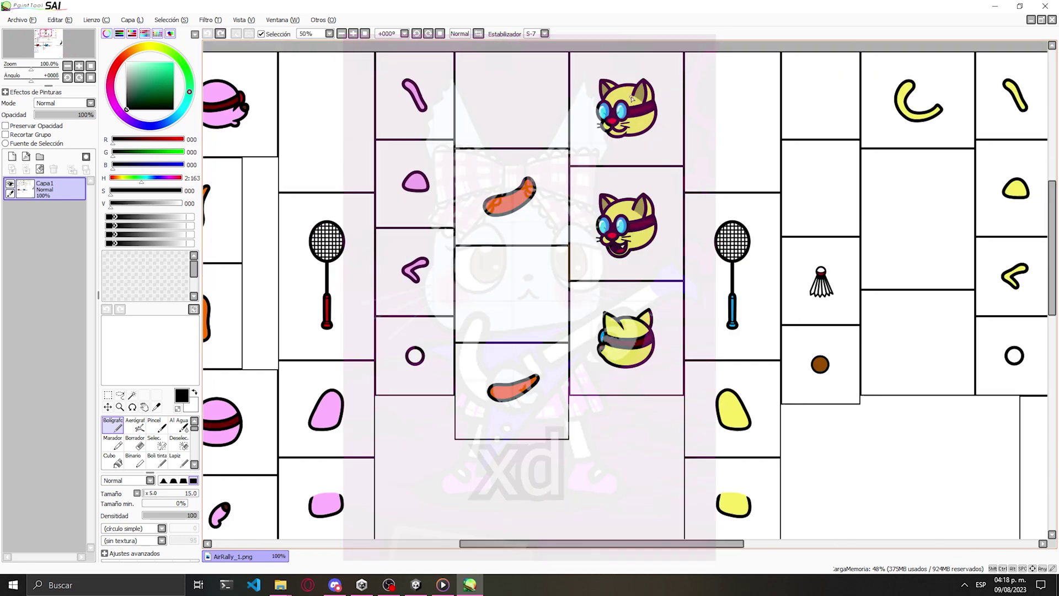
- Mark up the sprite sheet with freehand black pen strokes, circling the lower blue feather sprite
{"action": "scroll", "coordinate": [632, 98], "scroll_direction": "up", "scroll_amount": 6}
{"action": "mouse_move", "coordinate": [540, 188]}
{"action": "left_mouse_down"}
{"action": "mouse_move", "coordinate": [516, 217]}
{"action": "mouse_move", "coordinate": [532, 242]}
{"action": "left_mouse_up"}
{"action": "mouse_move", "coordinate": [336, 241]}
{"action": "left_mouse_down"}
{"action": "mouse_move", "coordinate": [311, 212]}
{"action": "mouse_move", "coordinate": [348, 232]}
{"action": "left_mouse_up"}
{"action": "mouse_move", "coordinate": [305, 374]}
{"action": "left_mouse_down"}
{"action": "mouse_move", "coordinate": [402, 448]}
{"action": "mouse_move", "coordinate": [520, 444]}
{"action": "mouse_move", "coordinate": [595, 288]}
{"action": "left_mouse_up"}
{"action": "scroll", "coordinate": [596, 288], "scroll_direction": "up", "scroll_amount": 2}
{"action": "scroll", "coordinate": [590, 331], "scroll_direction": "down", "scroll_amount": 3}
{"action": "scroll", "coordinate": [583, 344], "scroll_direction": "down", "scroll_amount": 6}
{"action": "scroll", "coordinate": [551, 490], "scroll_direction": "up", "scroll_amount": 3}
{"action": "scroll", "coordinate": [551, 490], "scroll_direction": "down", "scroll_amount": 3}
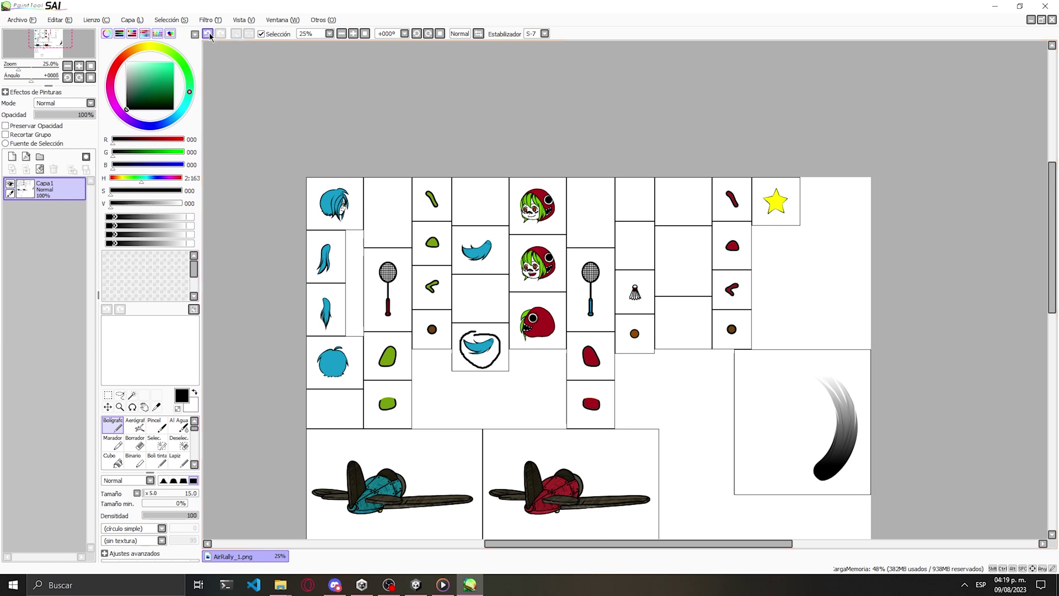
{"action": "scroll", "coordinate": [389, 284], "scroll_direction": "down", "scroll_amount": 2}
{"action": "scroll", "coordinate": [443, 389], "scroll_direction": "up", "scroll_amount": 3}
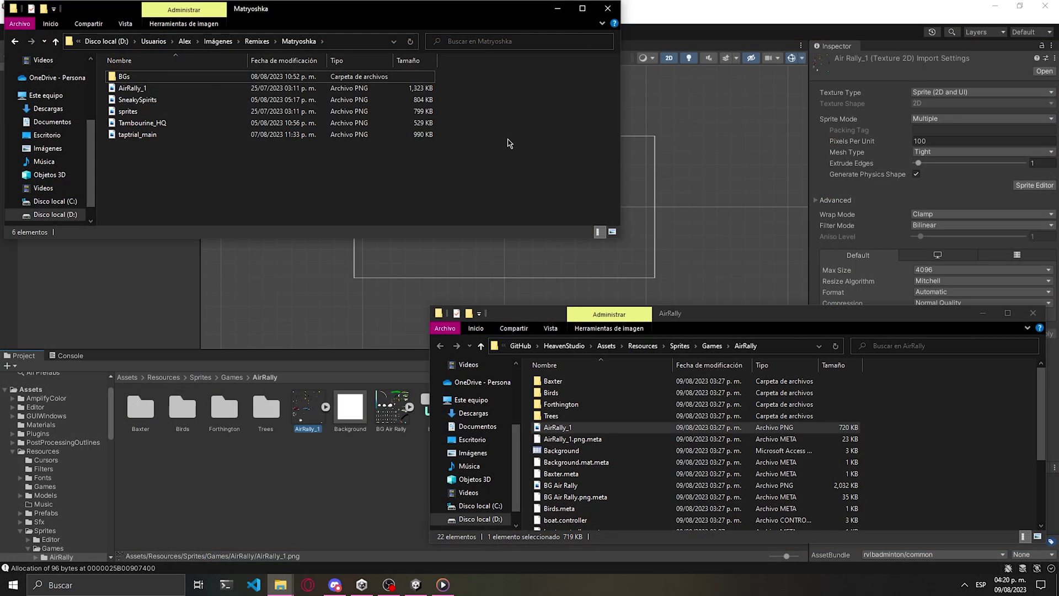
- Copy AirRally_1.png from the Matryoshka folder over the file in the project's AirRally folder, replacing it, and return to Unity
{"action": "left_click", "coordinate": [230, 97]}
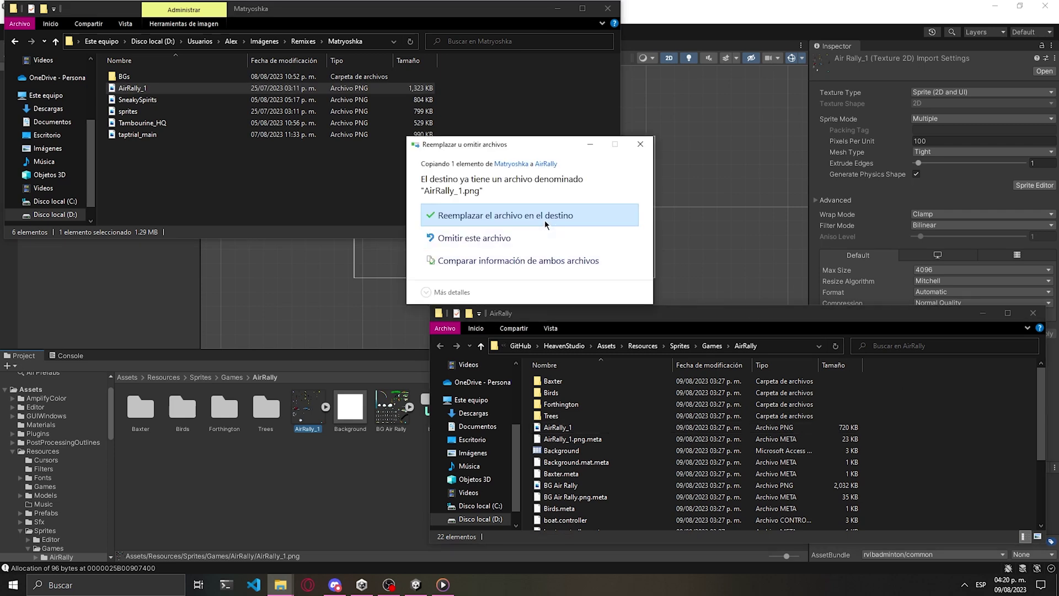
{"action": "left_click", "coordinate": [544, 220]}
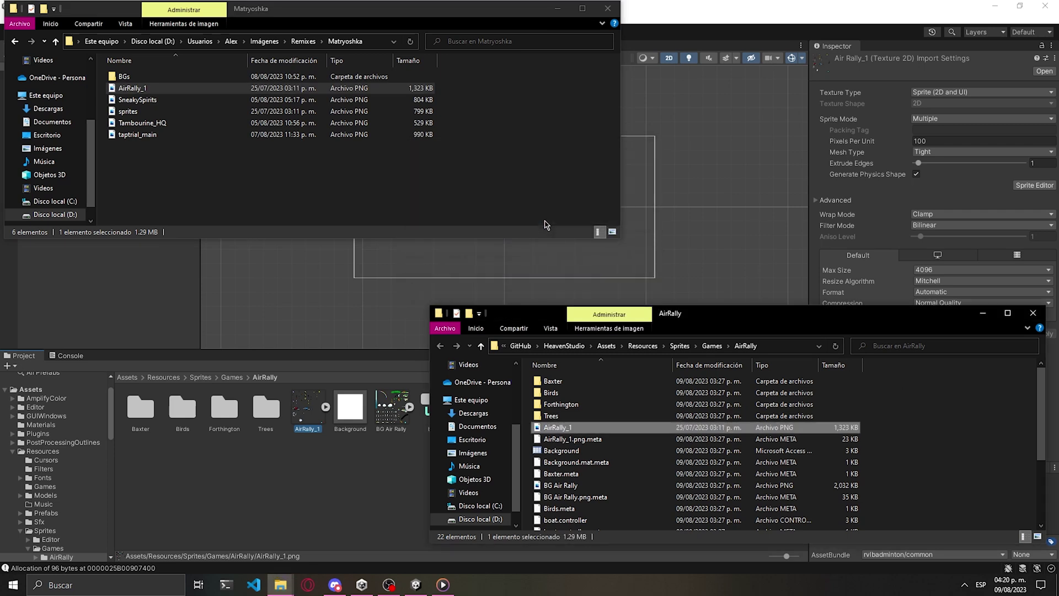
{"action": "left_click", "coordinate": [684, 12]}
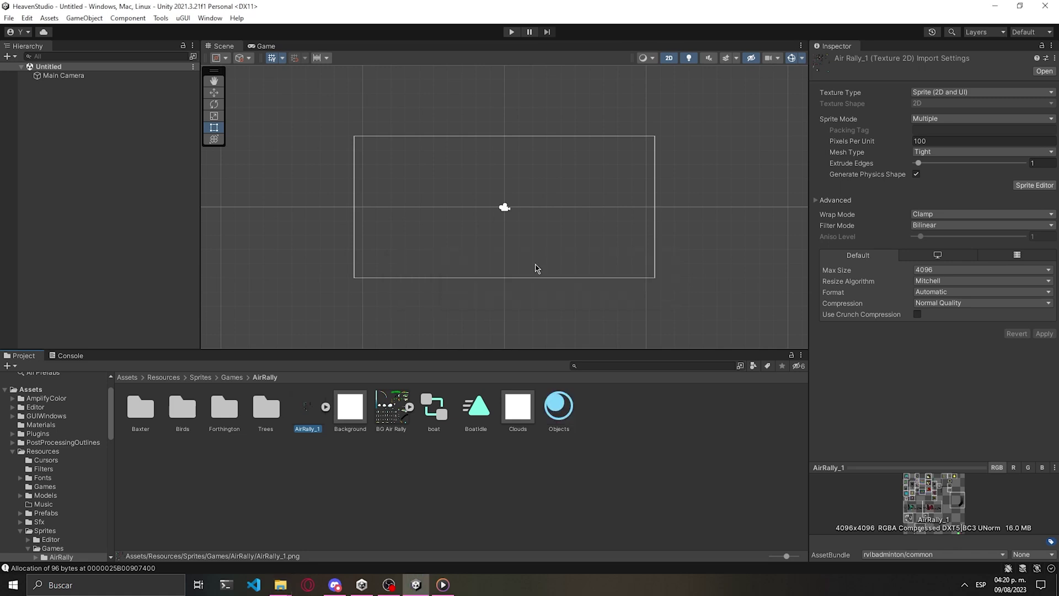
- Inspect the replaced AirRally_1 sheet's sprites and their slice boundaries in the Sprite Editor, then close the editor
{"action": "left_click", "coordinate": [1033, 185]}
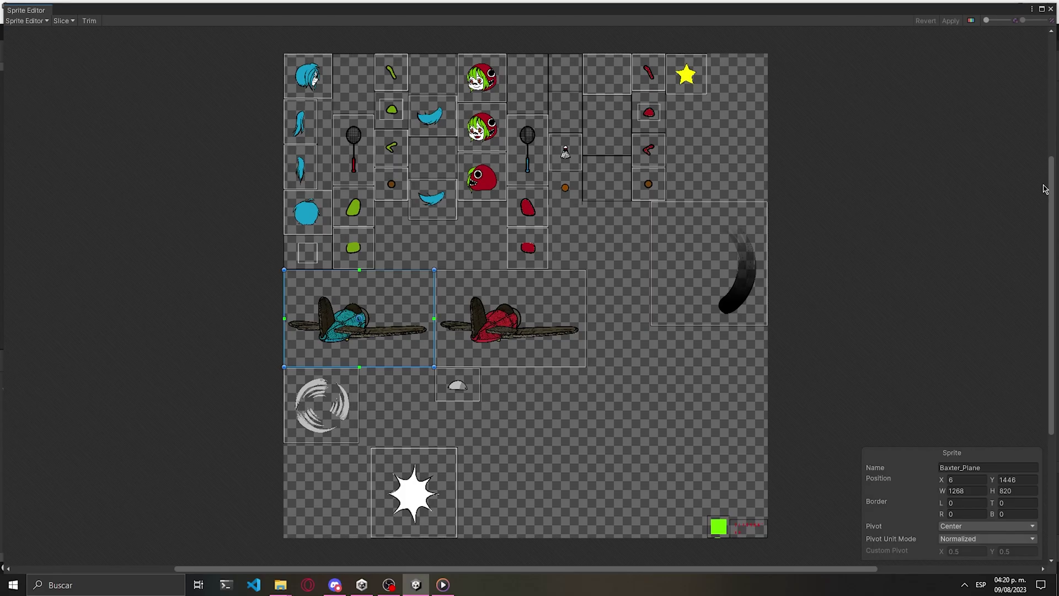
{"action": "scroll", "coordinate": [516, 240], "scroll_direction": "up", "scroll_amount": 1}
{"action": "scroll", "coordinate": [515, 240], "scroll_direction": "down", "scroll_amount": 1}
{"action": "scroll", "coordinate": [518, 237], "scroll_direction": "up", "scroll_amount": 5}
{"action": "scroll", "coordinate": [545, 195], "scroll_direction": "down", "scroll_amount": 6}
{"action": "left_click", "coordinate": [1051, 9]}
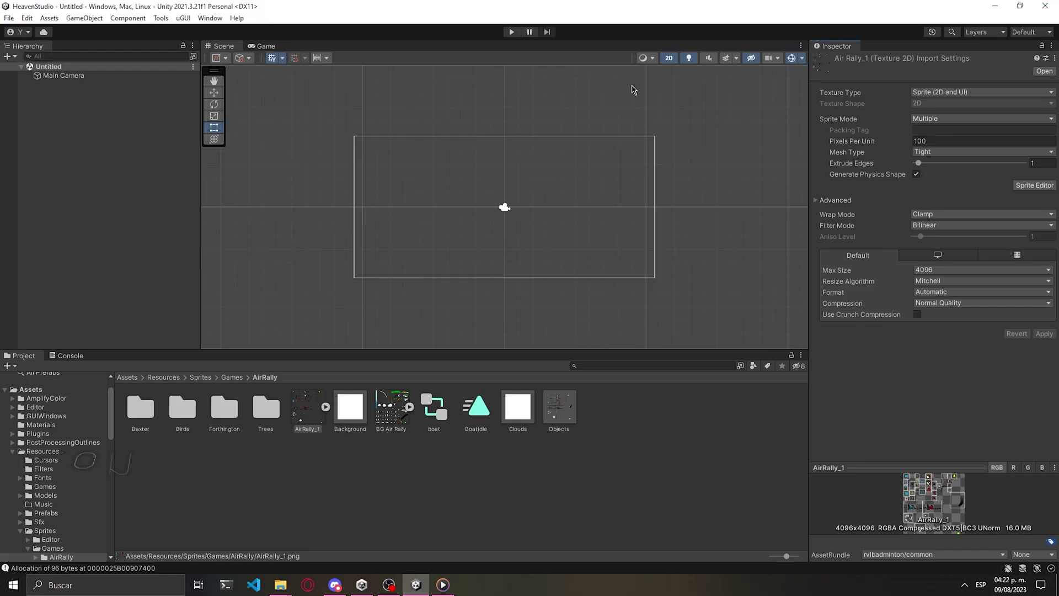
- Build the project's AssetBundles
{"action": "left_click", "coordinate": [49, 18]}
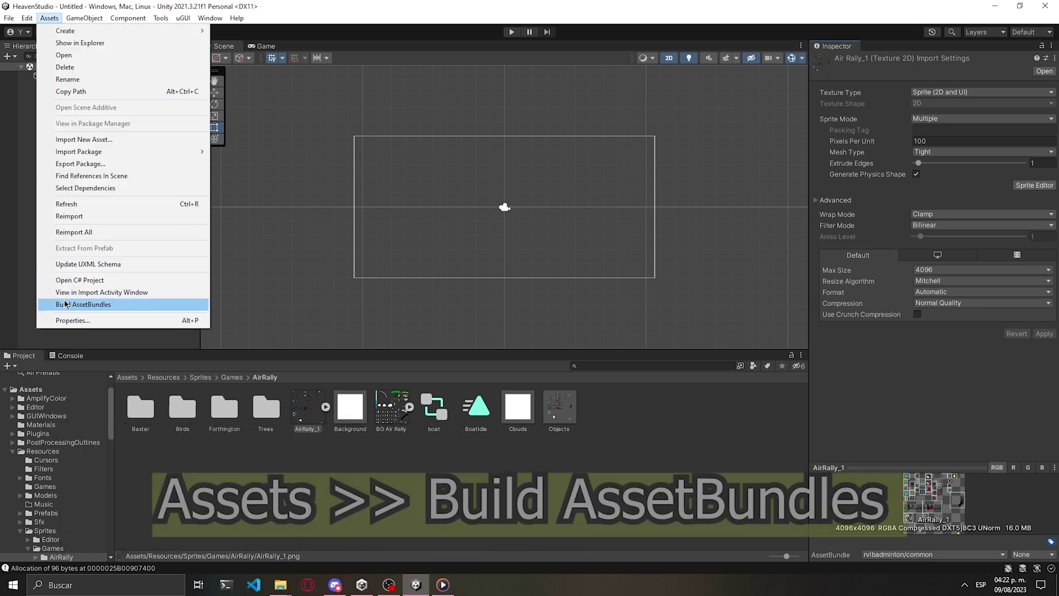
{"action": "left_click", "coordinate": [64, 302]}
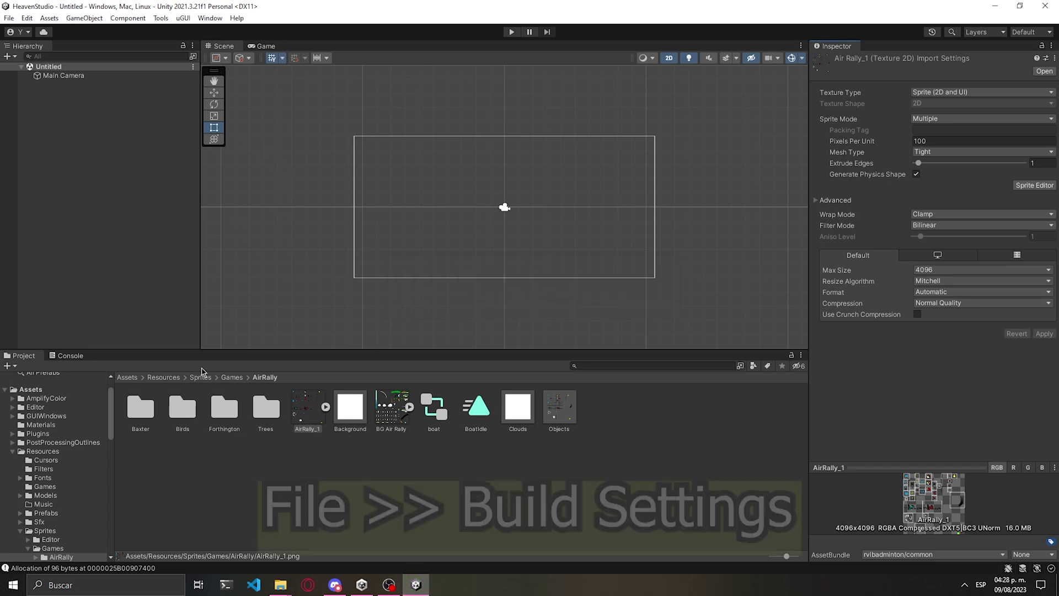
- Build the Windows version of the project into the desktop's Heaven Studio\HeavenStudio-master folder
{"action": "left_click", "coordinate": [8, 18]}
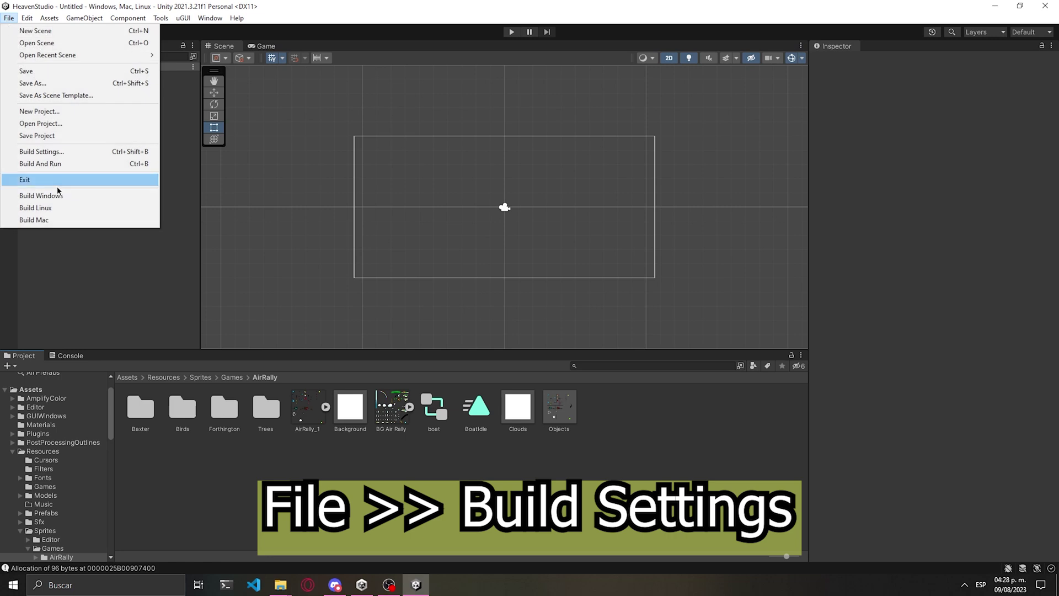
{"action": "left_click", "coordinate": [61, 153]}
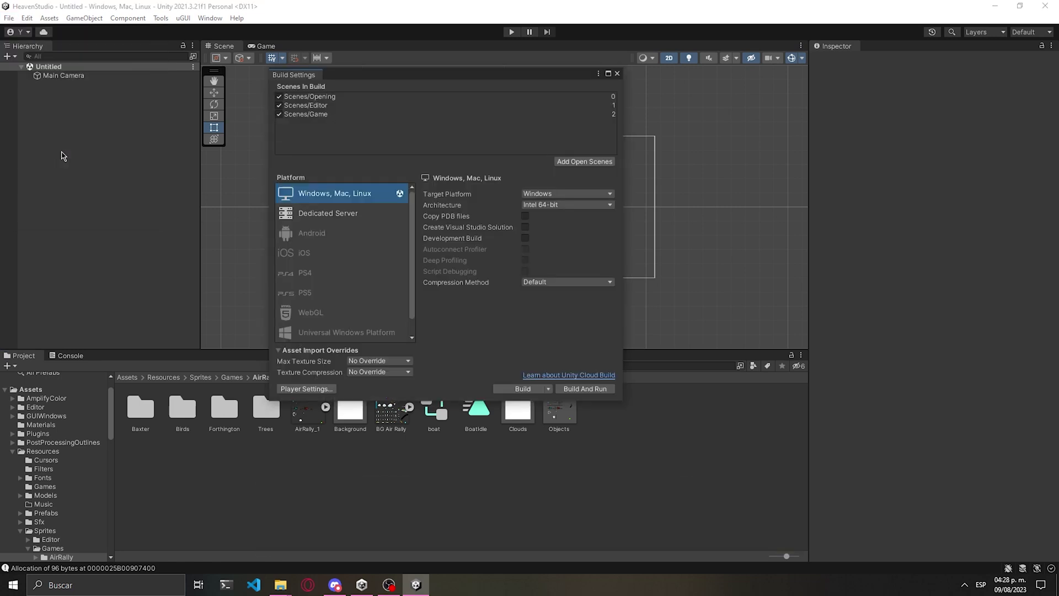
{"action": "left_click", "coordinate": [515, 384]}
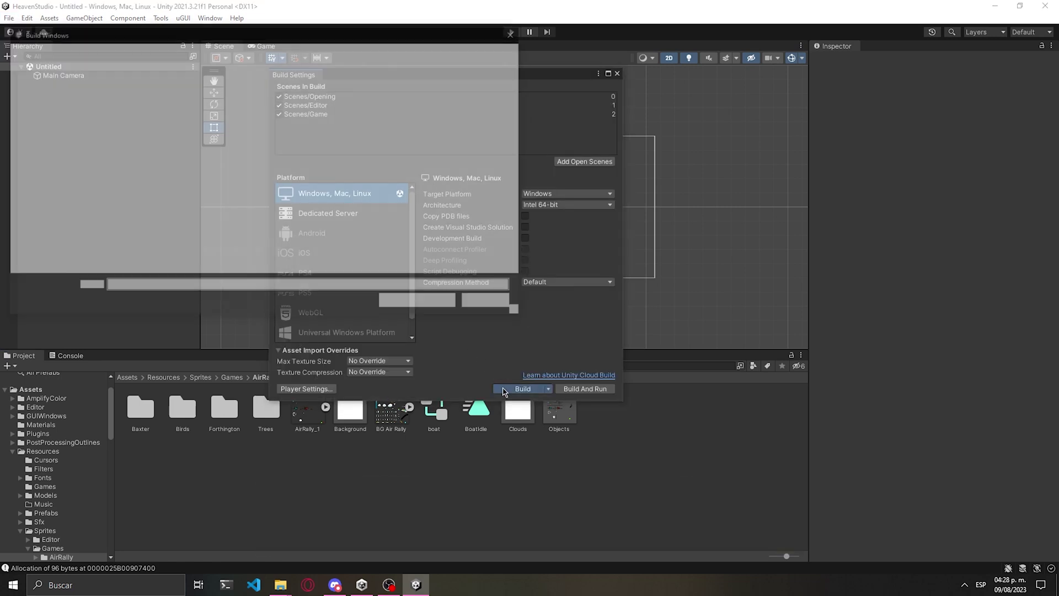
{"action": "scroll", "coordinate": [35, 122], "scroll_direction": "up", "scroll_amount": 3}
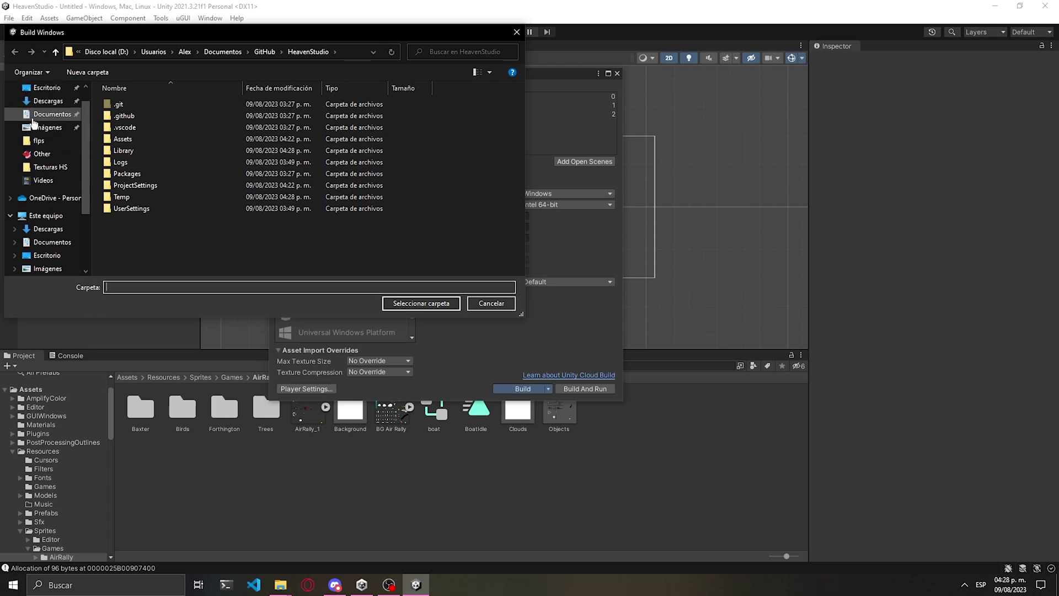
{"action": "left_click", "coordinate": [39, 110]}
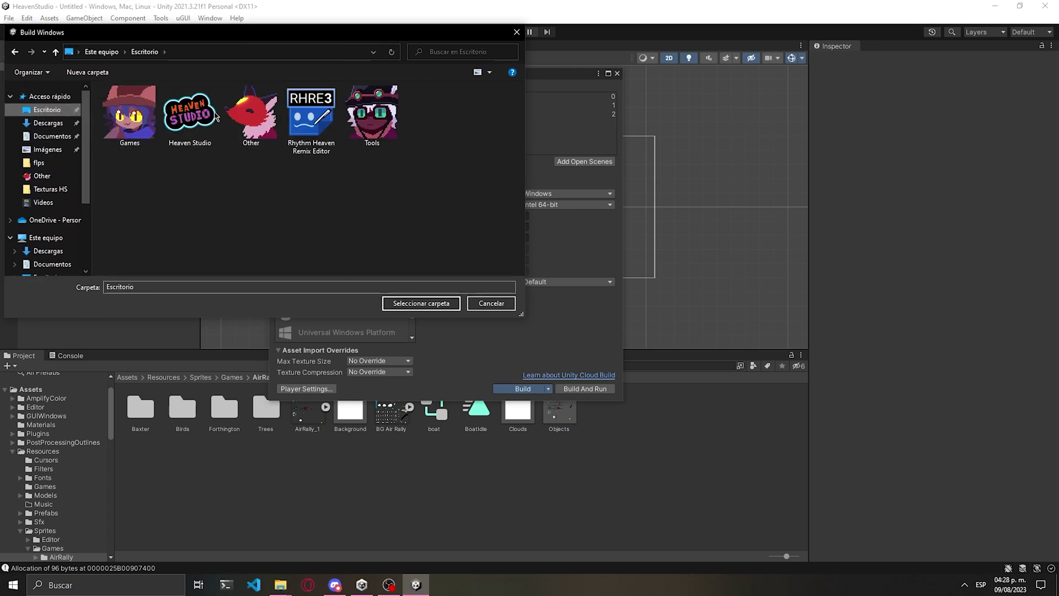
{"action": "double_click", "coordinate": [209, 115]}
{"action": "double_click", "coordinate": [188, 116]}
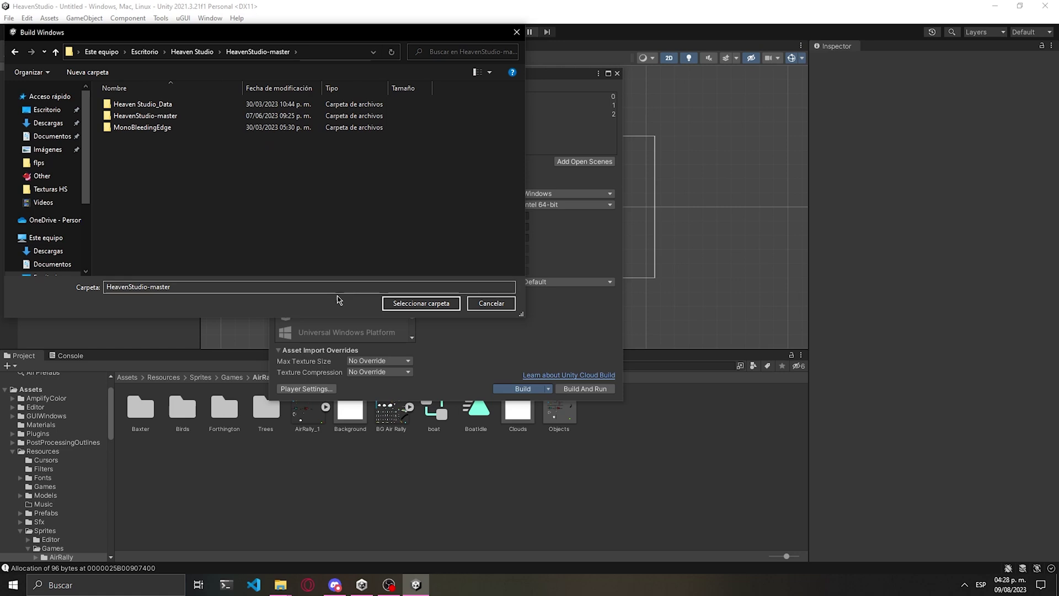
{"action": "left_click", "coordinate": [408, 305]}
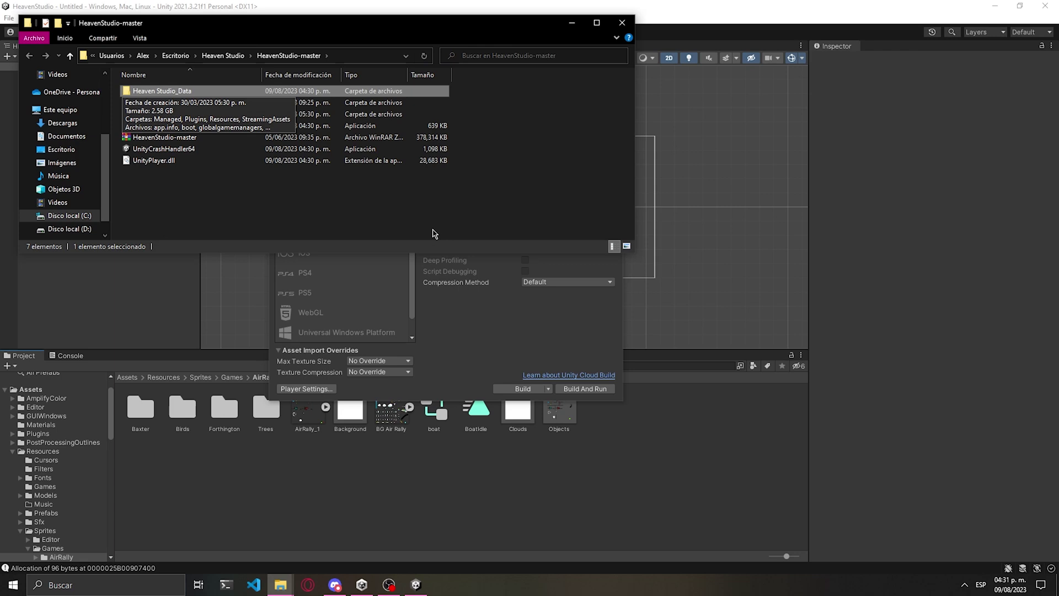
- Launch the built Heaven Studio application and play Air Rally full screen from a Switch Game event at beat 0 on Track 1
{"action": "left_click", "coordinate": [193, 127]}
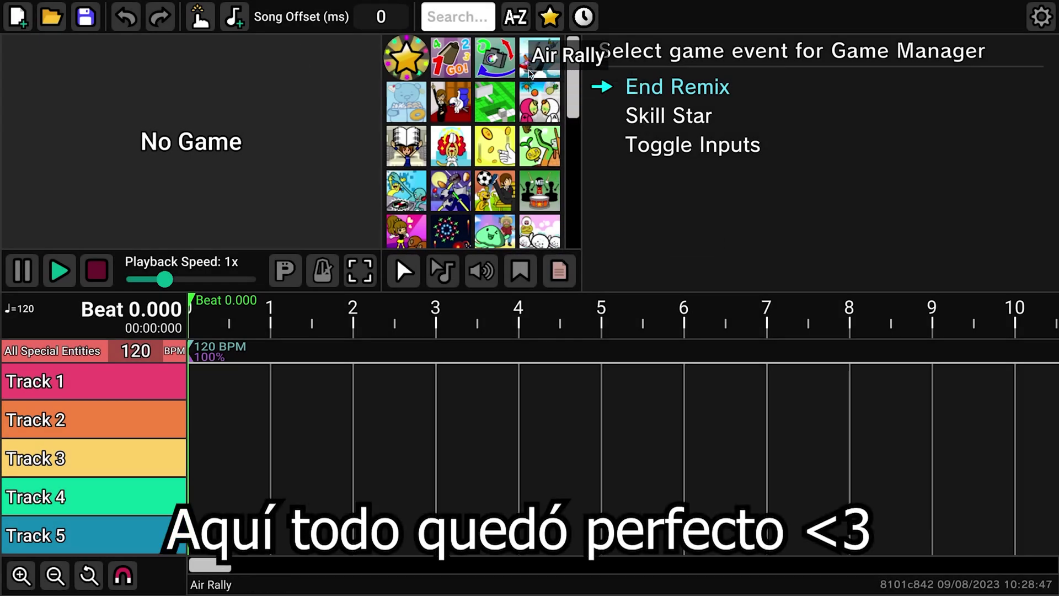
{"action": "left_click_drag", "start_coordinate": [530, 73], "coordinate": [210, 382]}
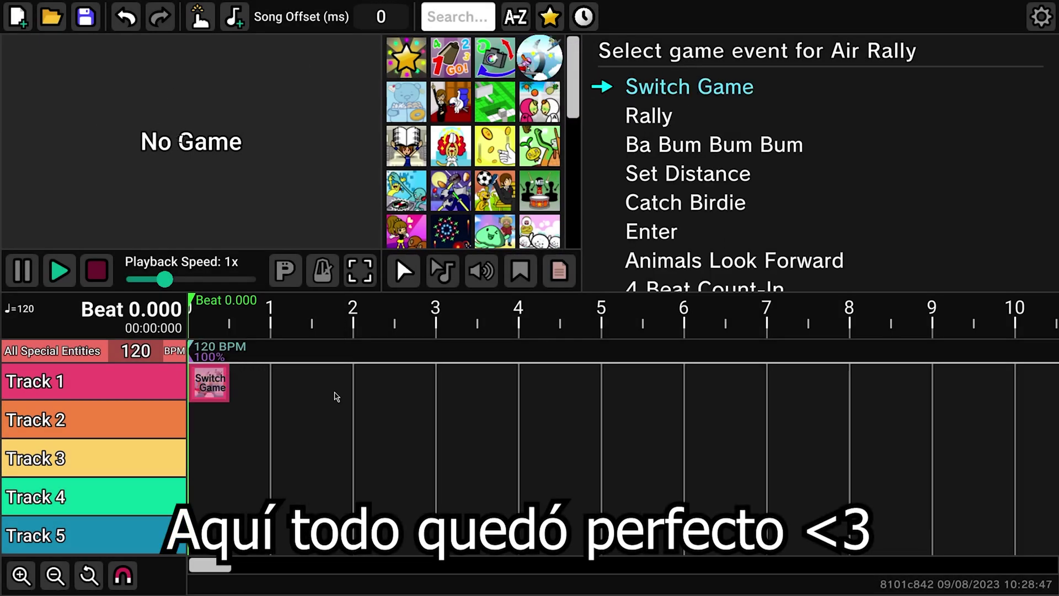
{"action": "key", "text": "Tab"}
{"action": "key", "text": "space"}
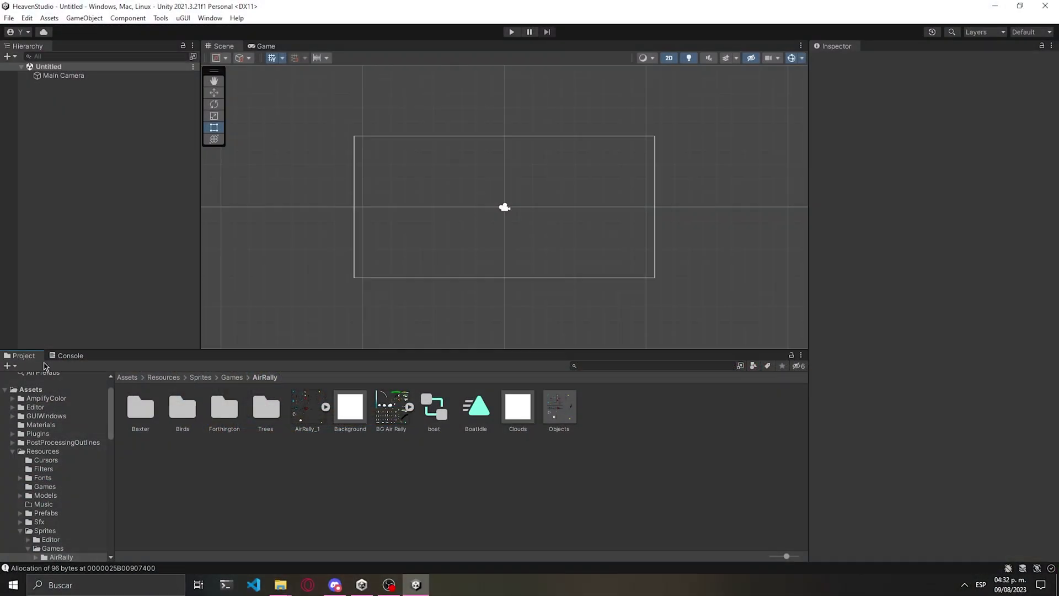
- Switch back to the Unity editor and rebuild the AssetBundles
{"action": "left_click", "coordinate": [49, 17]}
{"action": "left_click", "coordinate": [124, 305]}
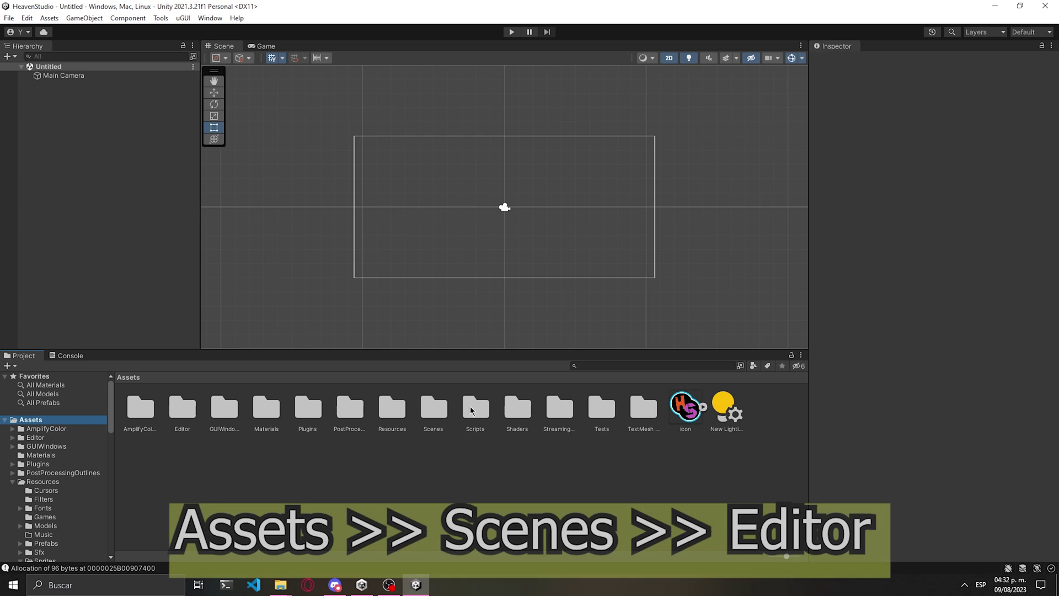
- Open the Editor scene from Assets/Scenes and run it in Play mode
{"action": "double_click", "coordinate": [434, 411]}
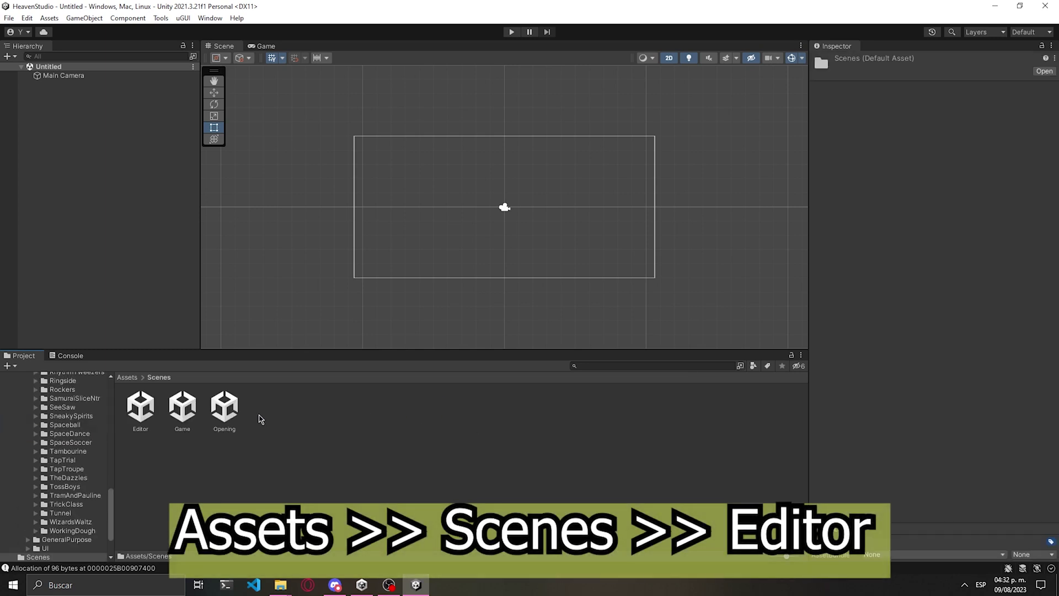
{"action": "double_click", "coordinate": [148, 413]}
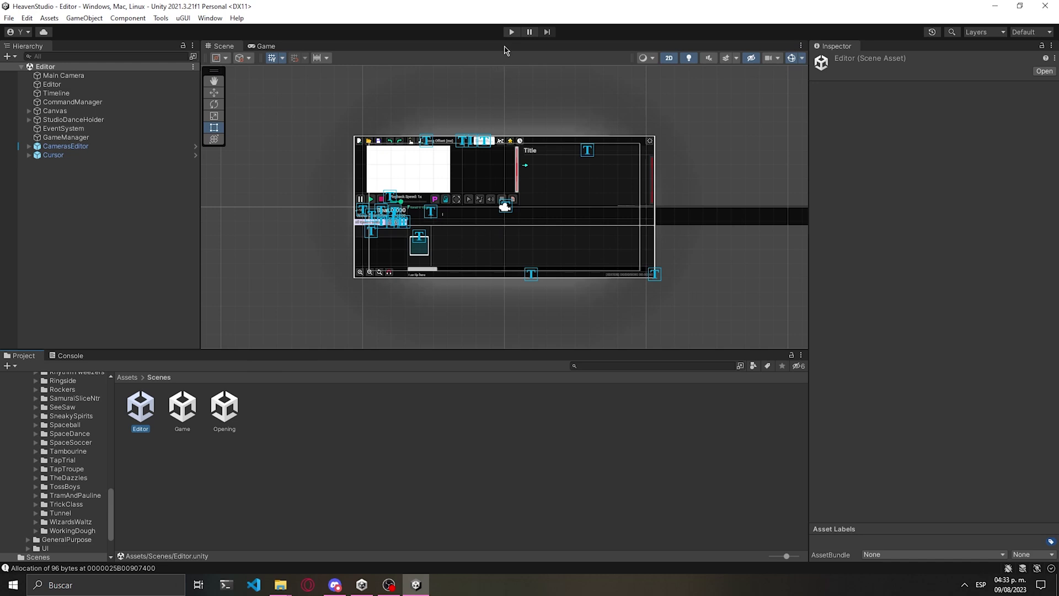
{"action": "left_click", "coordinate": [510, 33]}
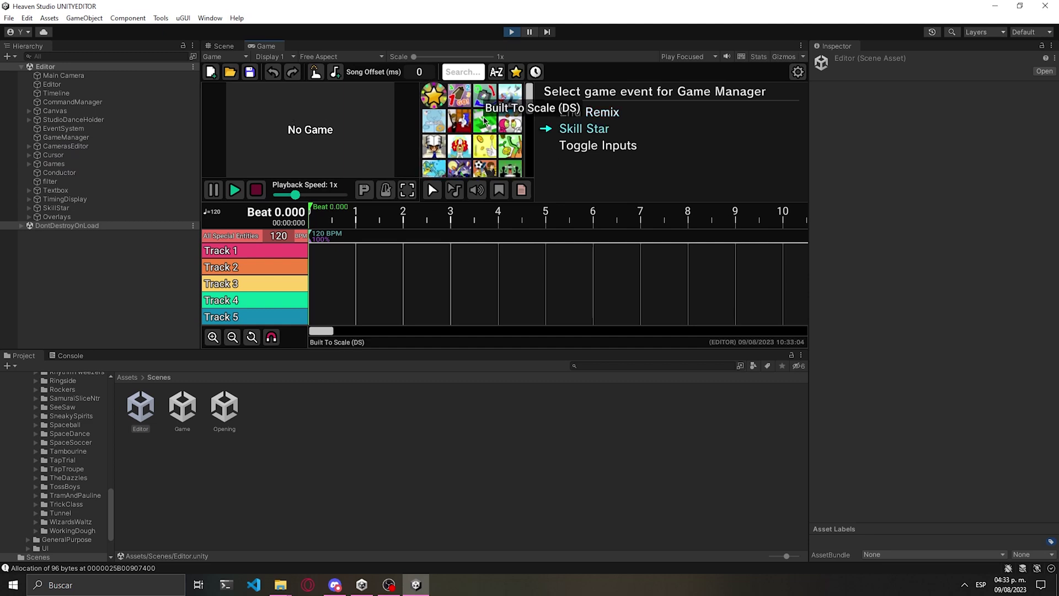
- Place Air Rally's Switch Game event at beat 0 on Track 1 in the running scene and play it in the enlarged game view
{"action": "left_click", "coordinate": [510, 92]}
{"action": "left_click", "coordinate": [263, 252]}
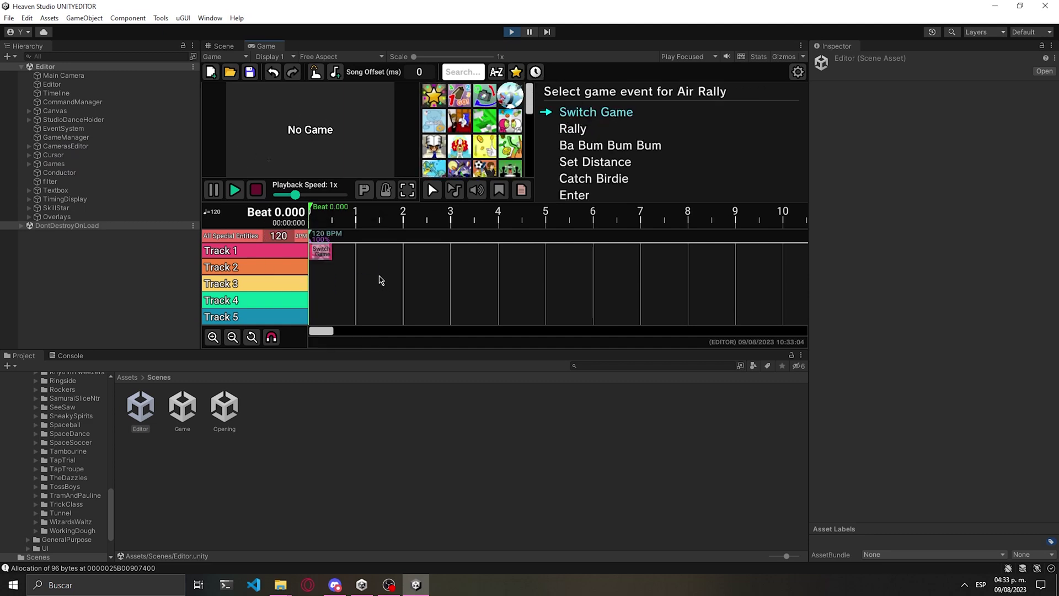
{"action": "key", "text": "Tab"}
{"action": "key", "text": "space"}
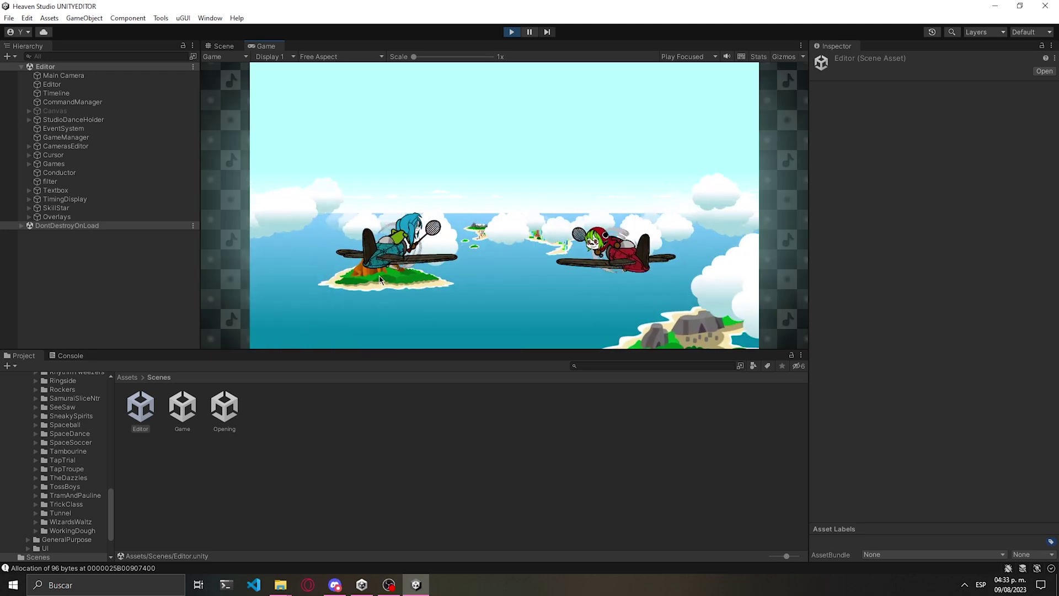